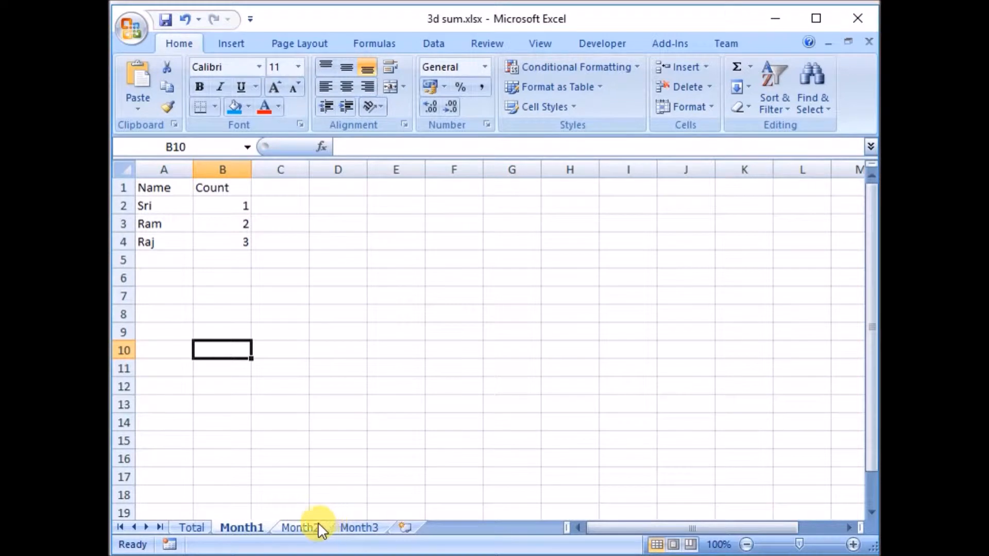
Examine the Month3 sheet and the 3D SUM syntax on the Total sheet, including its sheet-range and cell arguments.
click(355, 526)
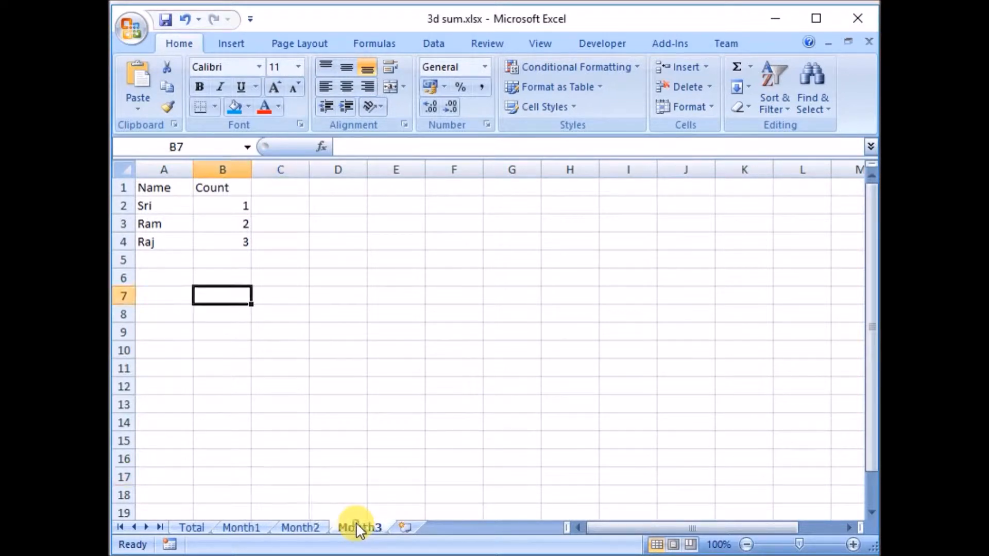
click(184, 527)
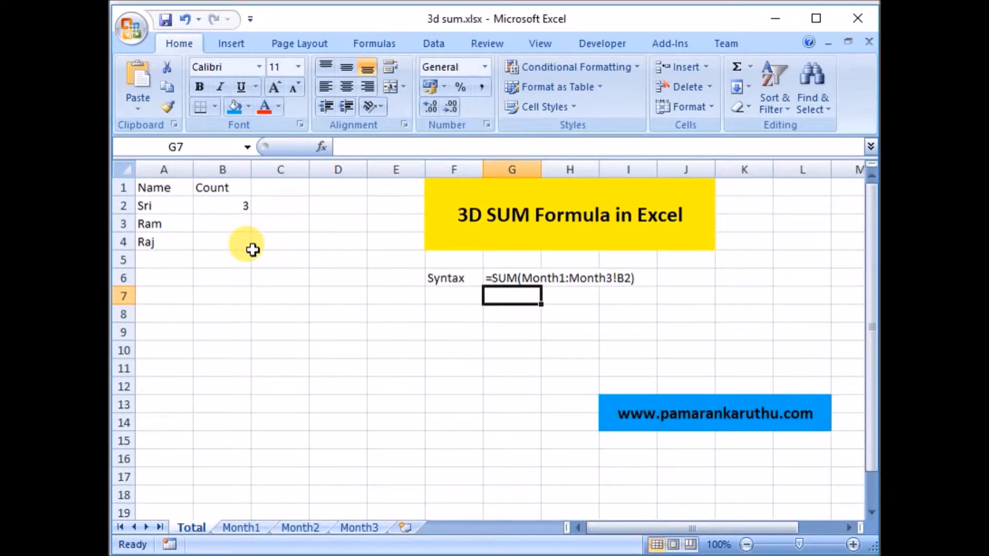
click(452, 242)
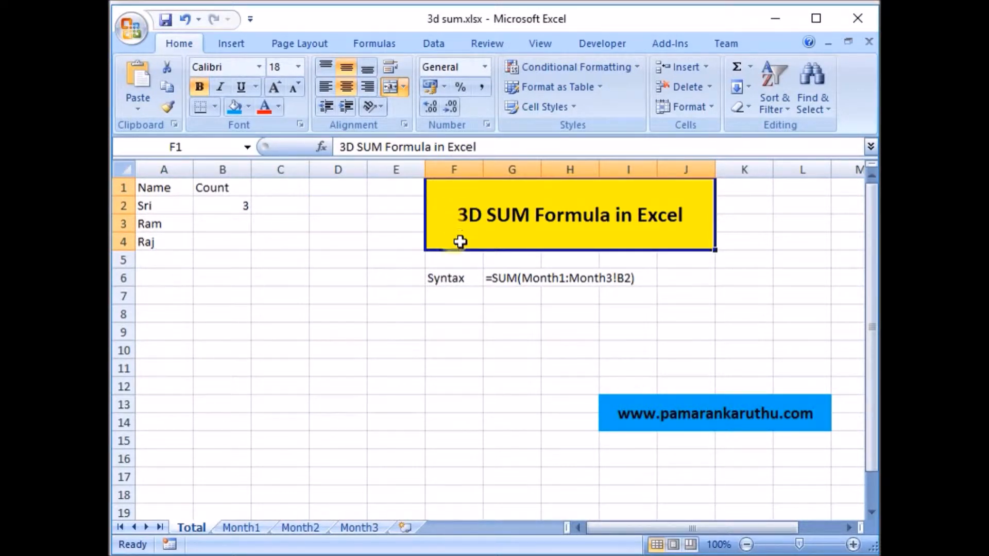
click(459, 277)
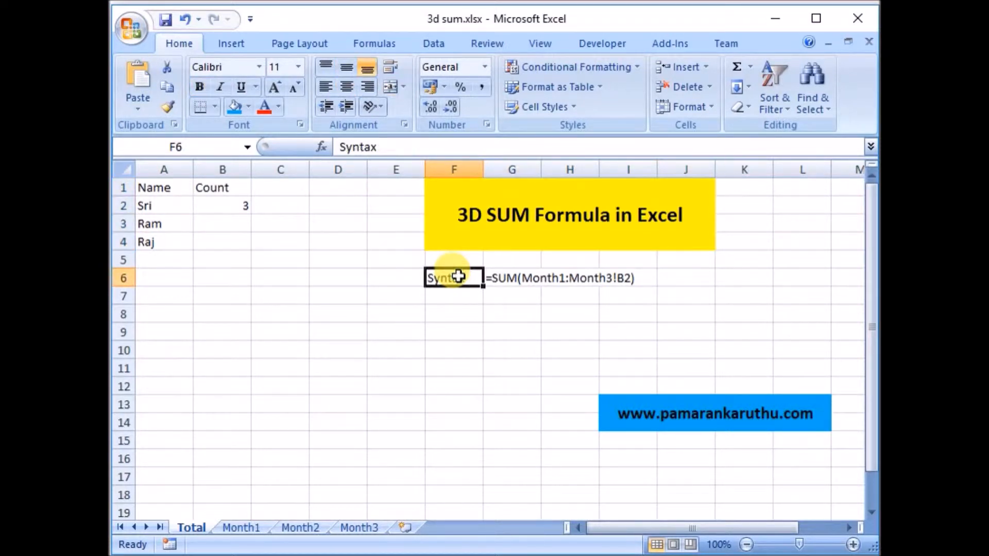
click(497, 275)
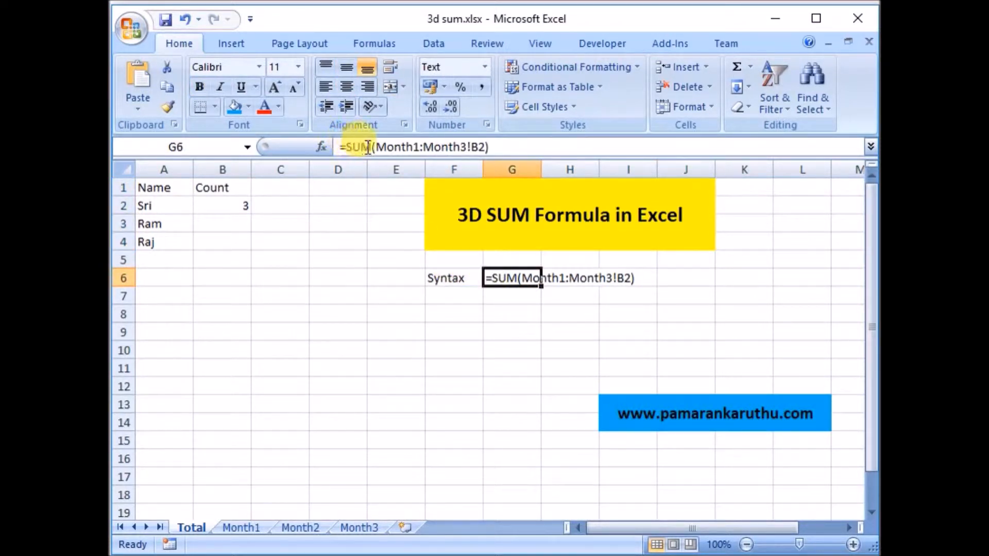
drag(376, 147, 418, 147)
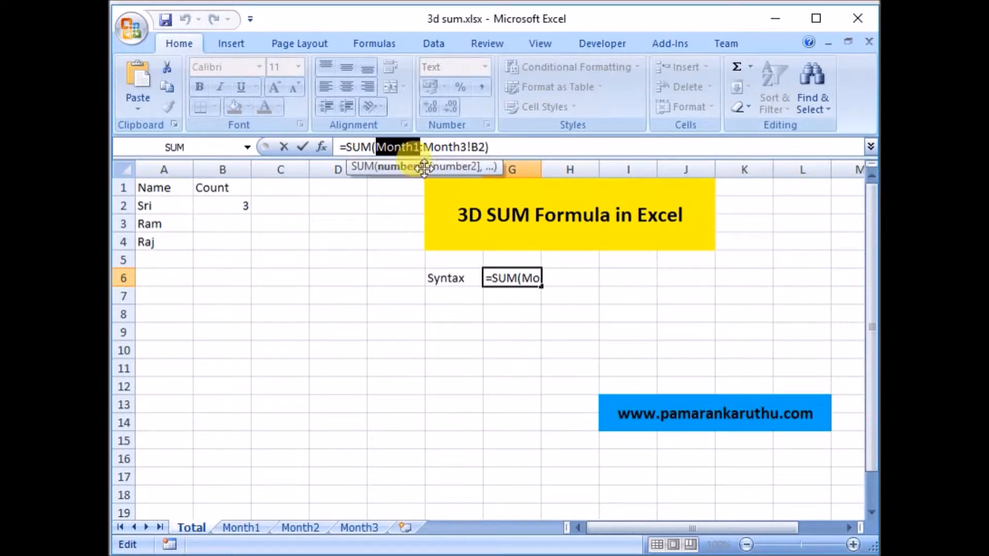
click(425, 150)
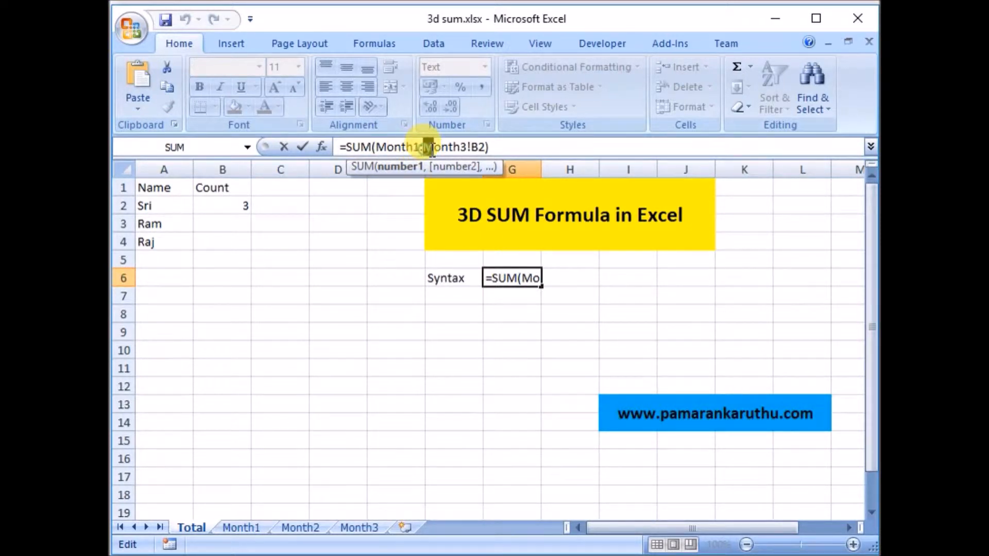
drag(424, 149, 468, 152)
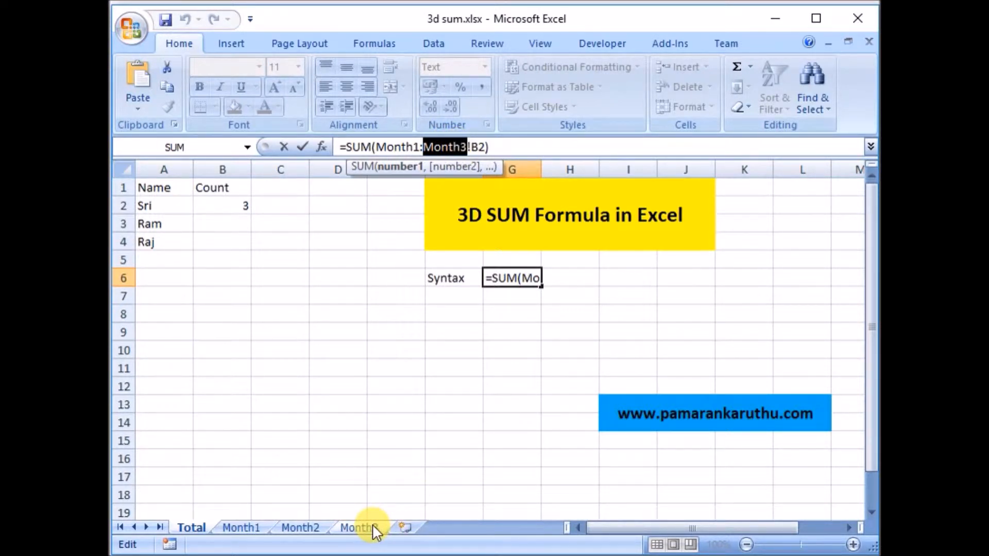
click(469, 149)
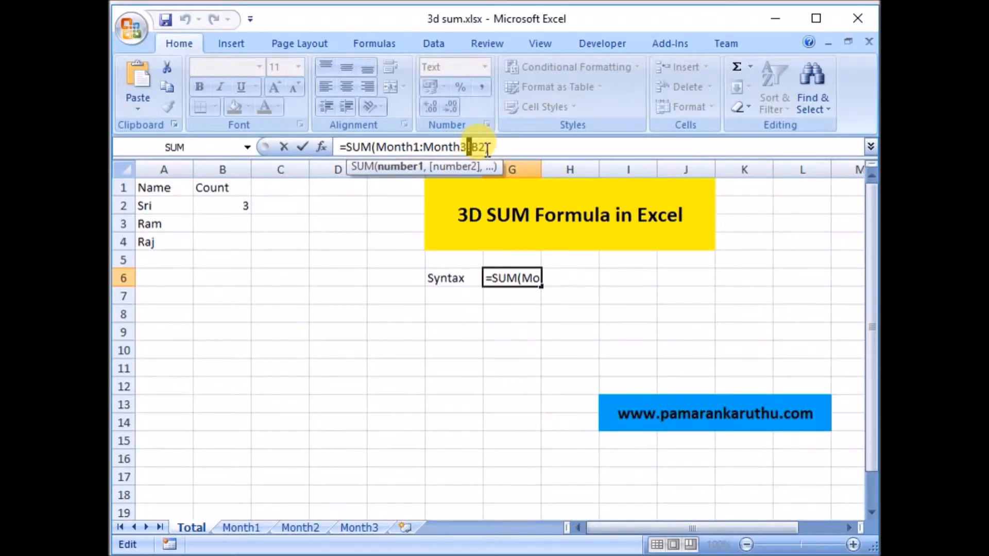
key(Return)
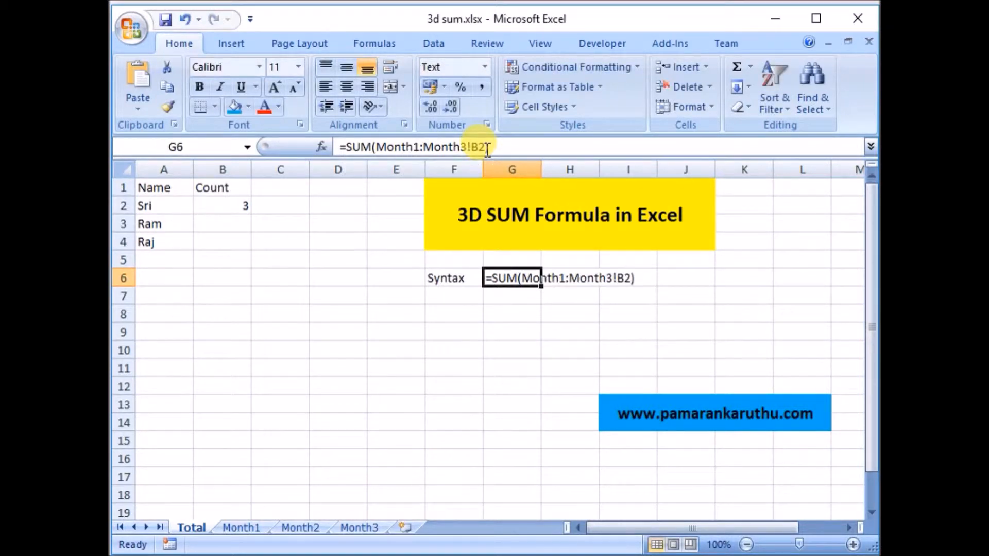
Clear the existing formula from cell B2 on the Total sheet.
click(212, 207)
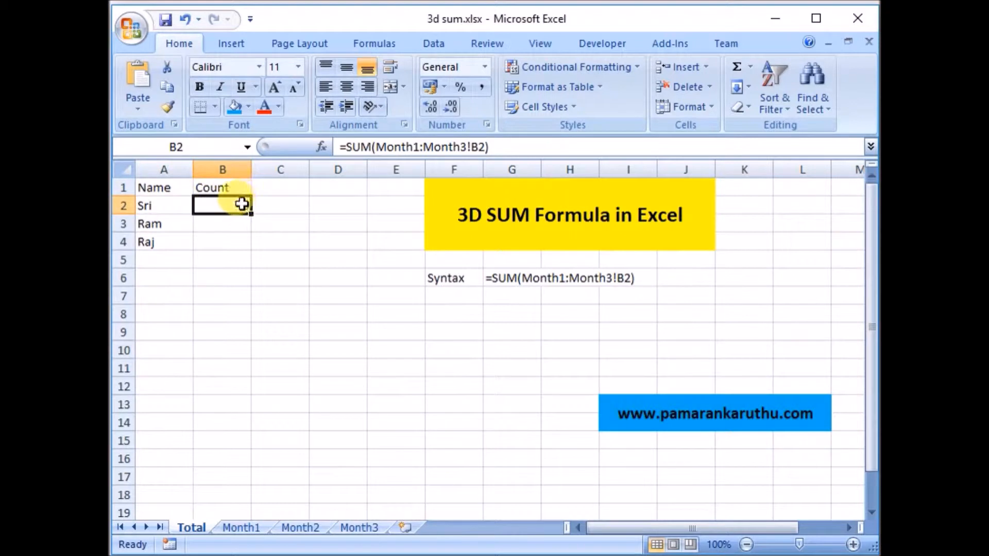
key(Delete)
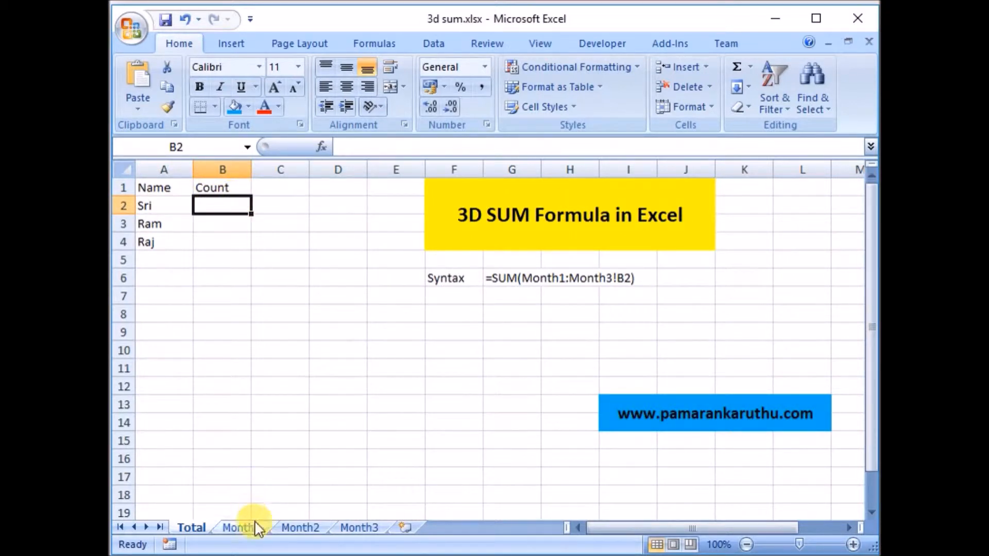
Compare the Name and Count layout on the Total sheet with the Month1 and Month2 sheets.
drag(165, 186, 165, 241)
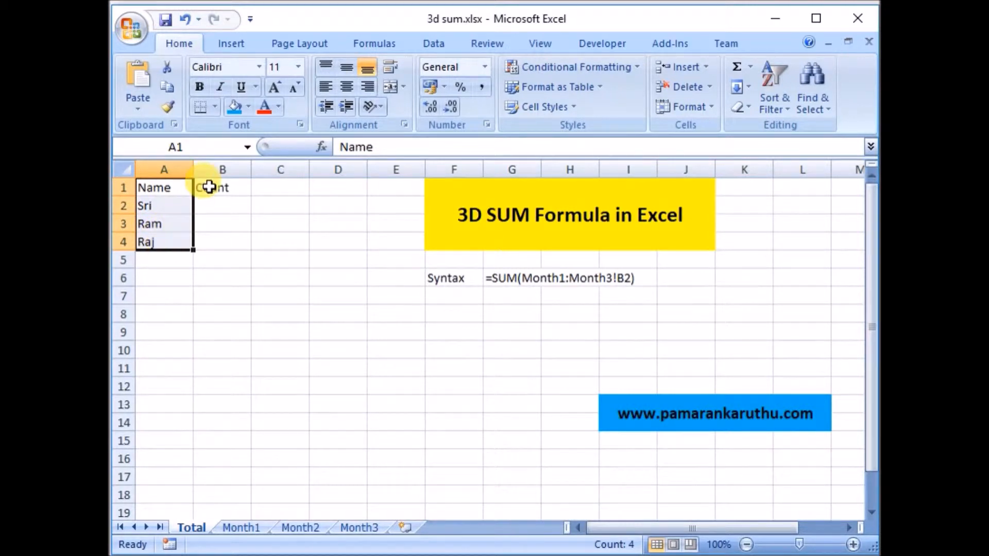
drag(223, 186, 221, 234)
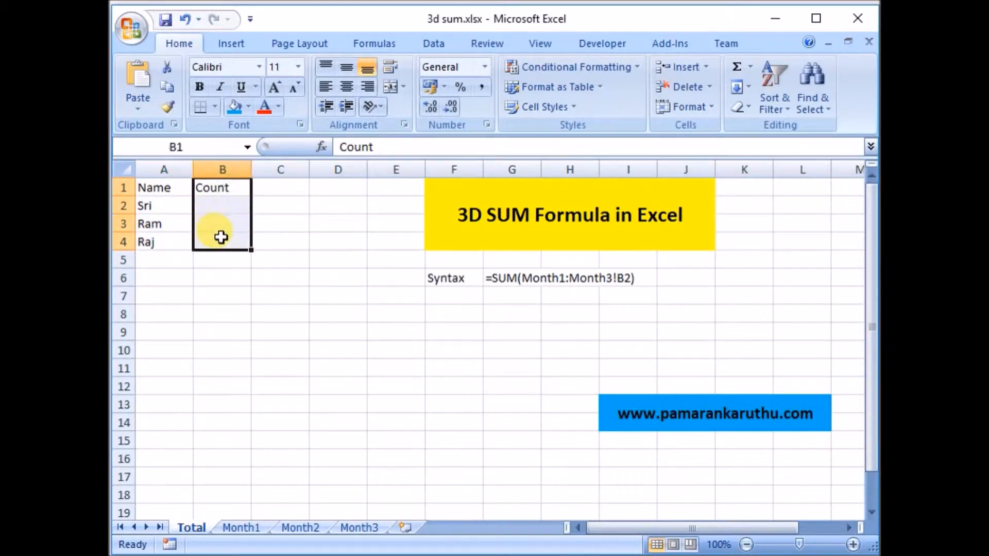
click(156, 200)
drag(157, 198, 161, 268)
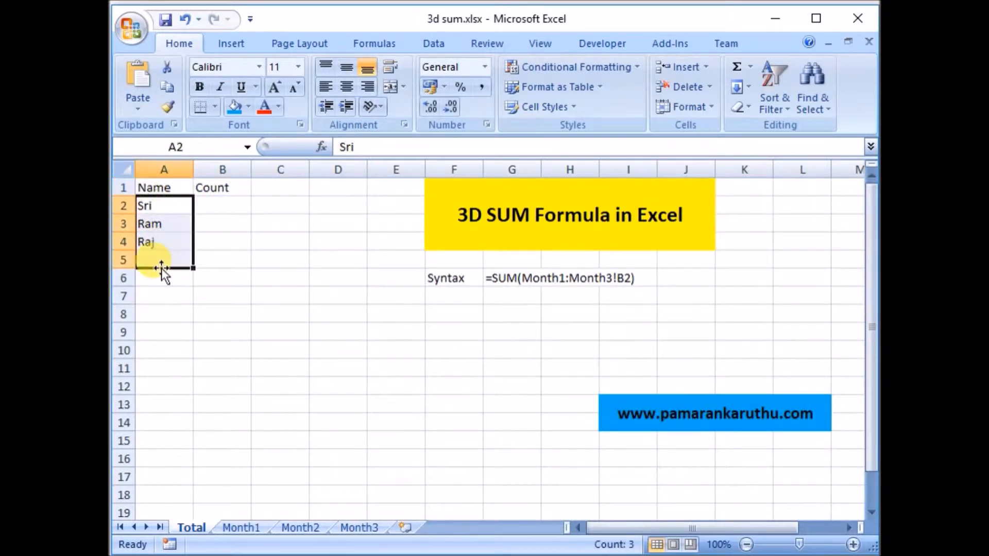
click(237, 528)
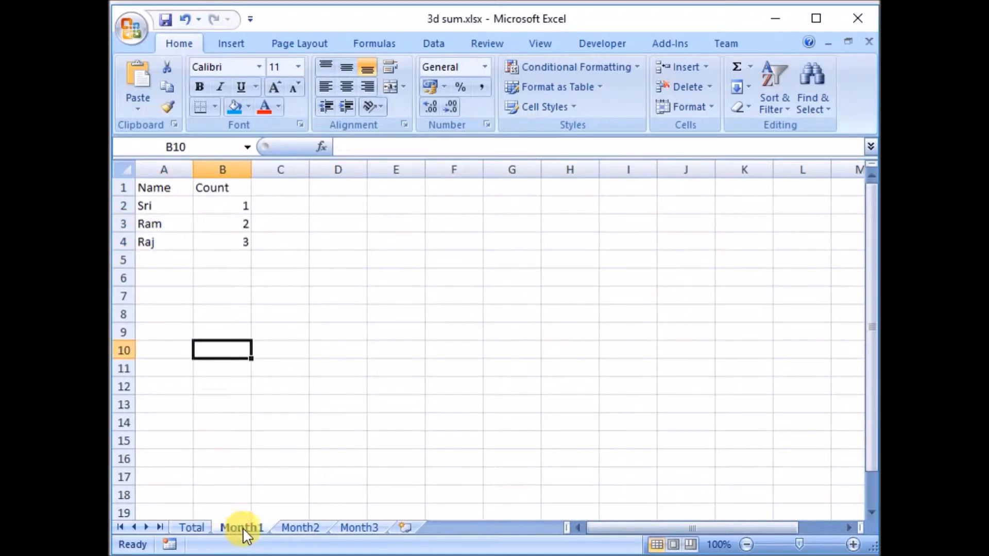
click(286, 529)
Set the count in cell B3 of the Month3 sheet to 6.
click(348, 528)
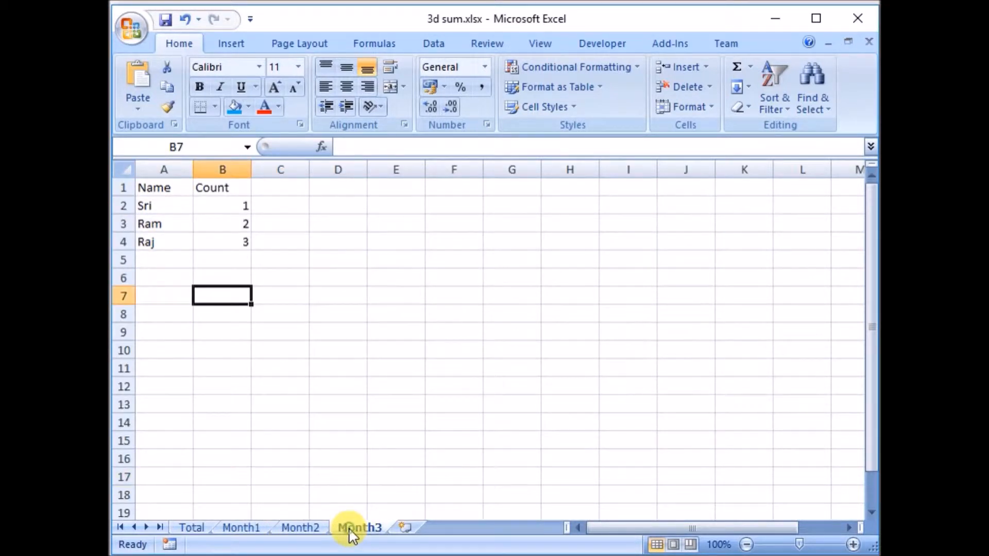
click(227, 226)
text(6)
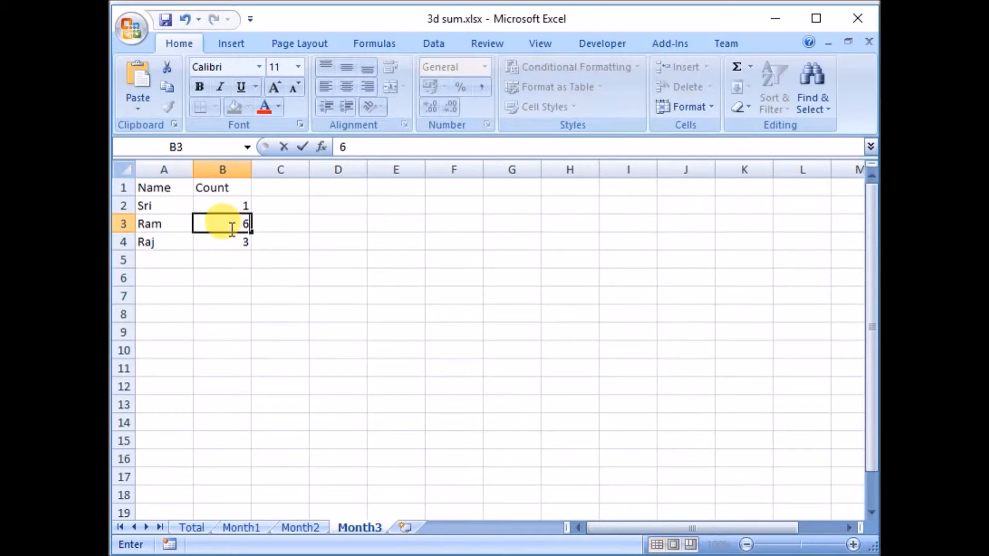
click(223, 242)
drag(223, 242, 283, 451)
click(283, 450)
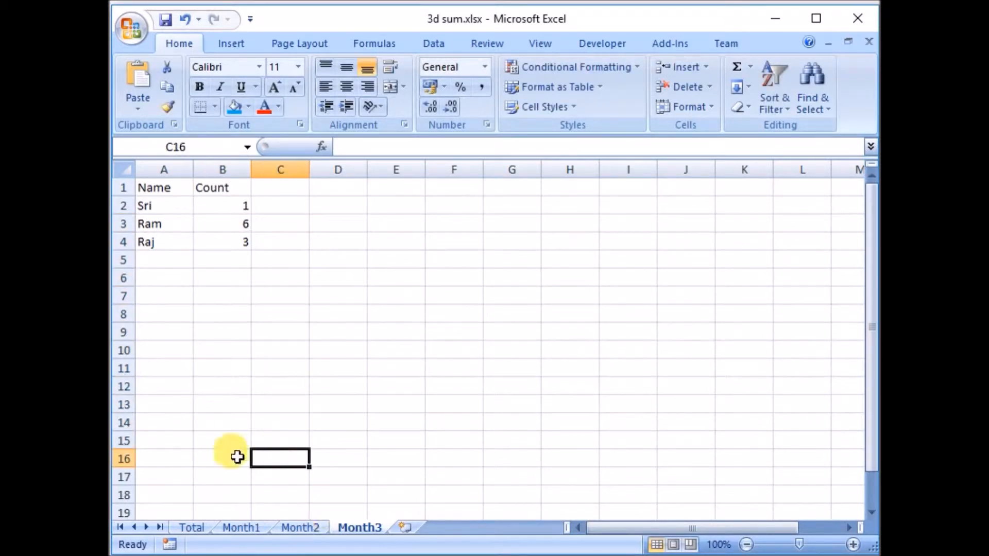
Add two blank worksheets after Month3 and return to cell B2 on the Total sheet.
drag(163, 209, 166, 243)
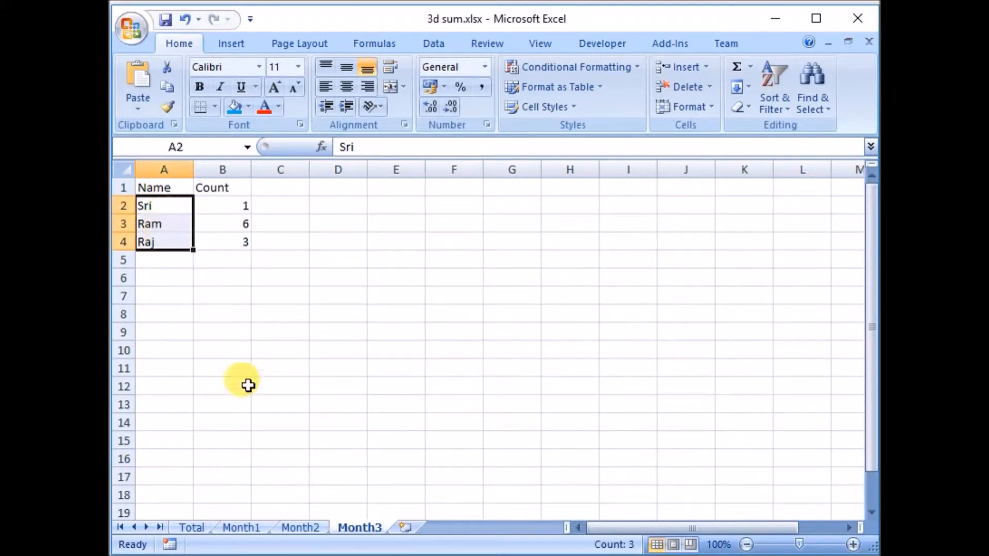
click(420, 526)
click(453, 525)
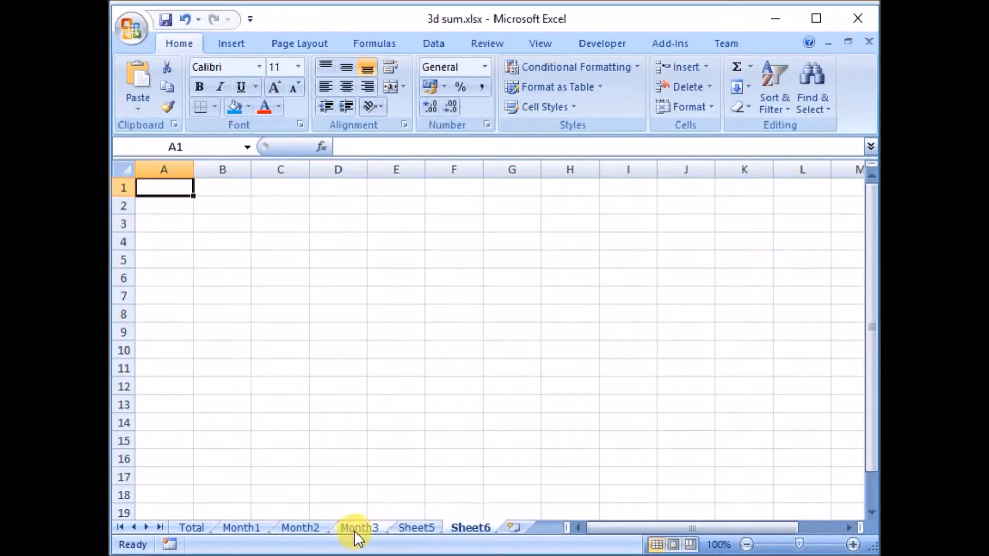
click(302, 527)
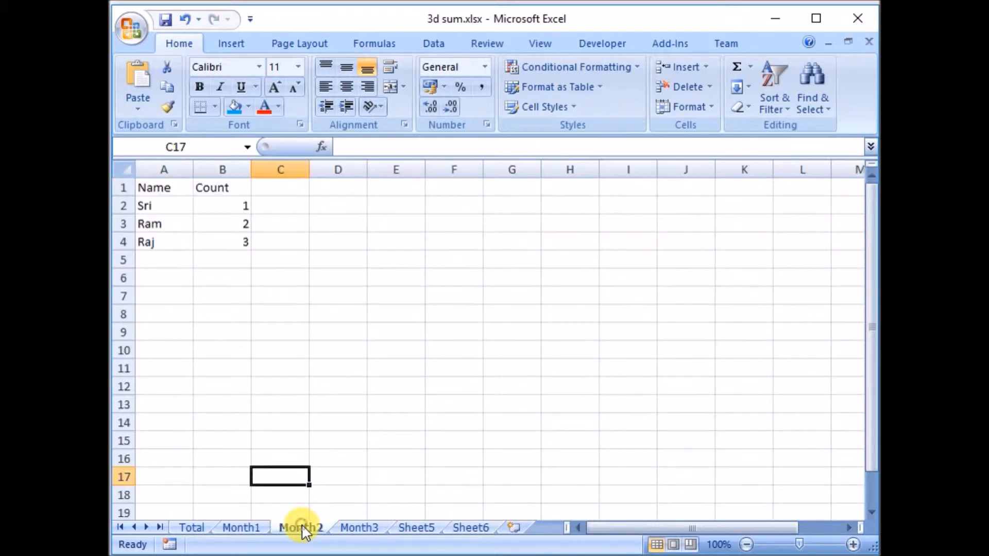
click(199, 527)
click(224, 211)
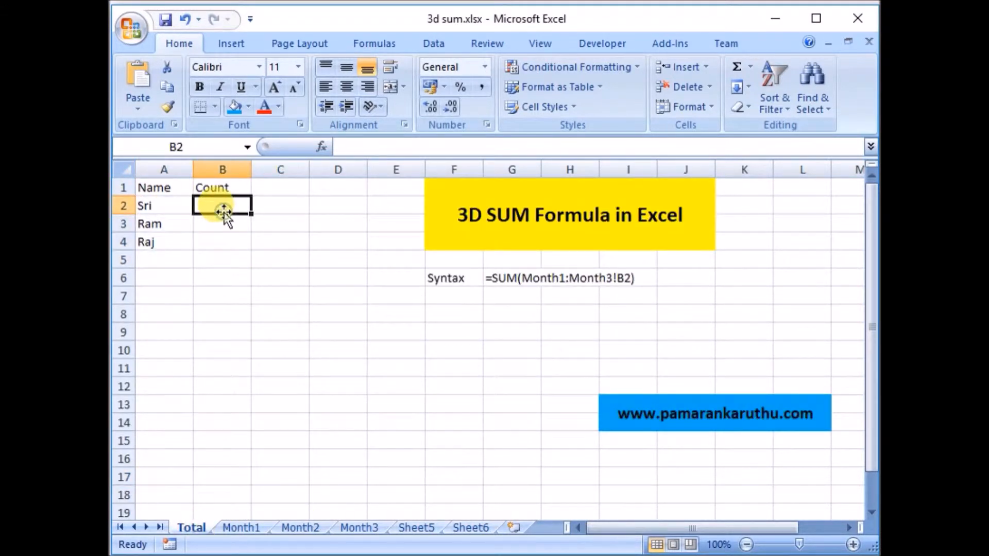
text(=)
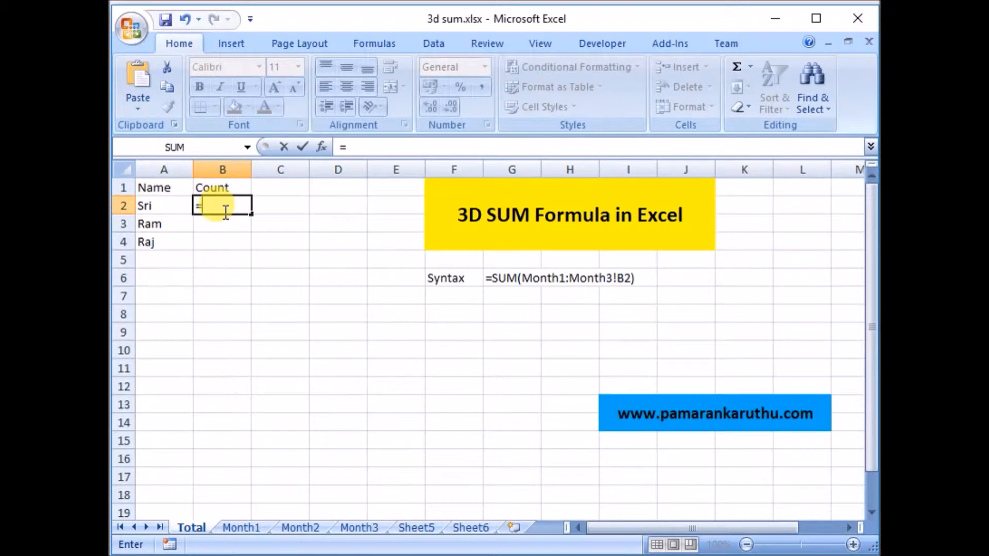
click(247, 529)
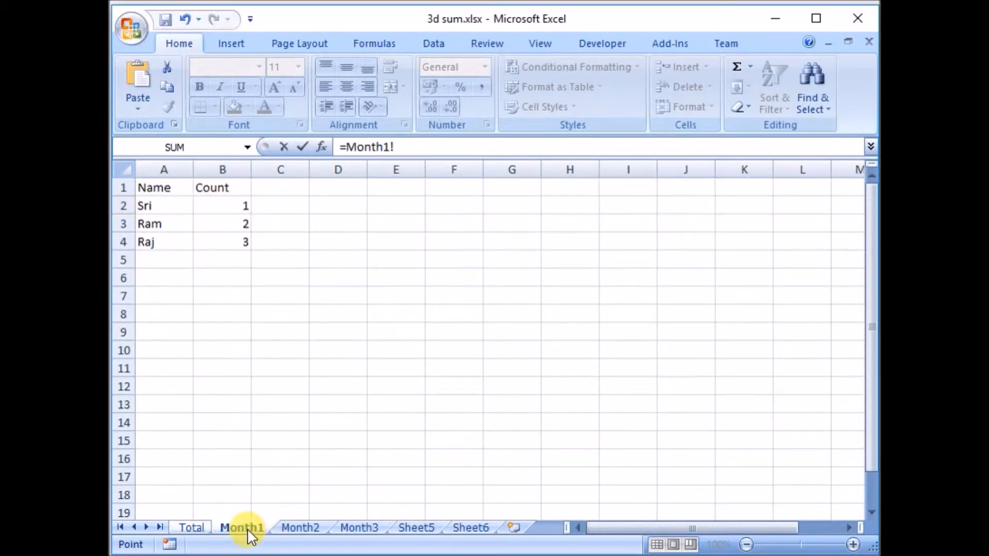
click(226, 205)
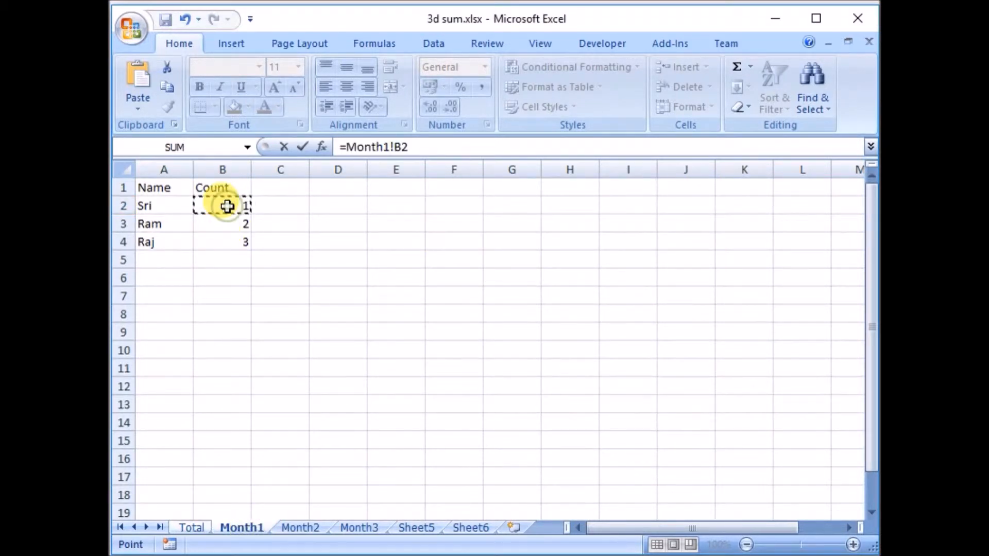
text(+)
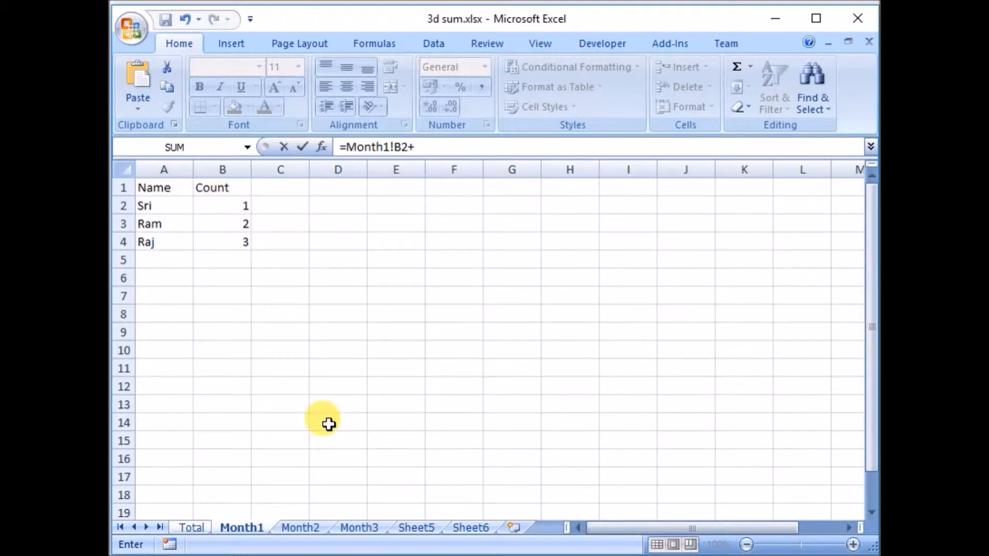
click(289, 528)
click(228, 206)
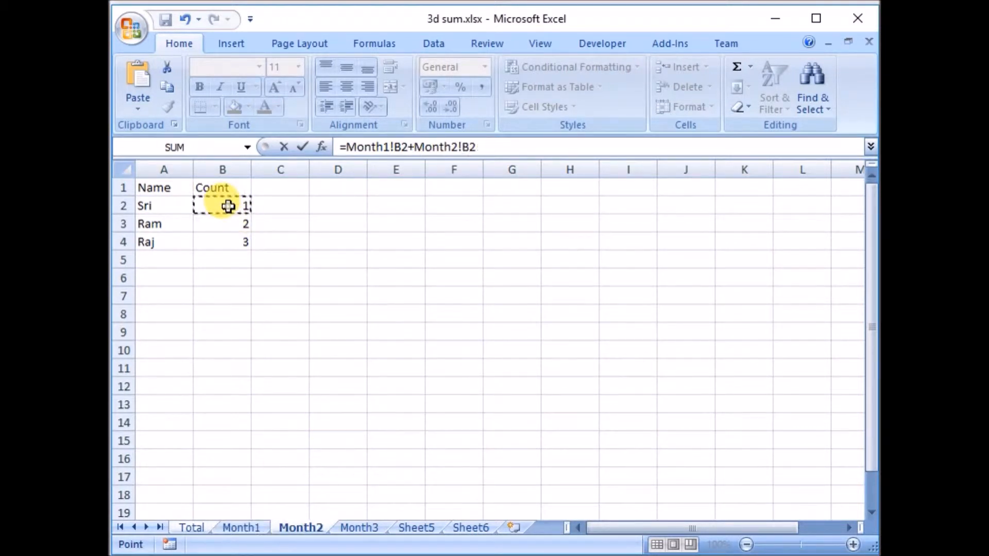
text(+)
key(Escape)
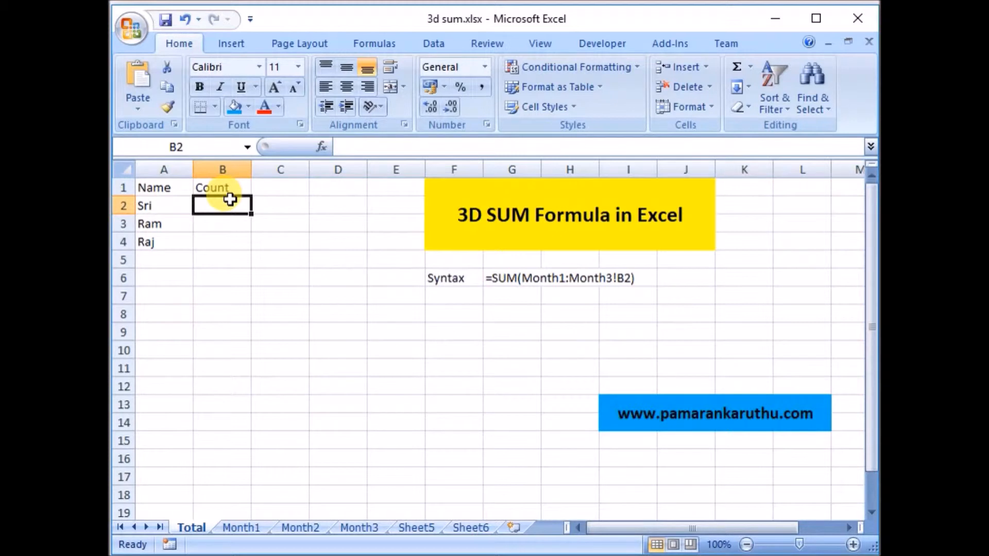
Enter the formula =SUM(Month1:Month3!B2) in cell B2 of the Total sheet.
text(=sum)
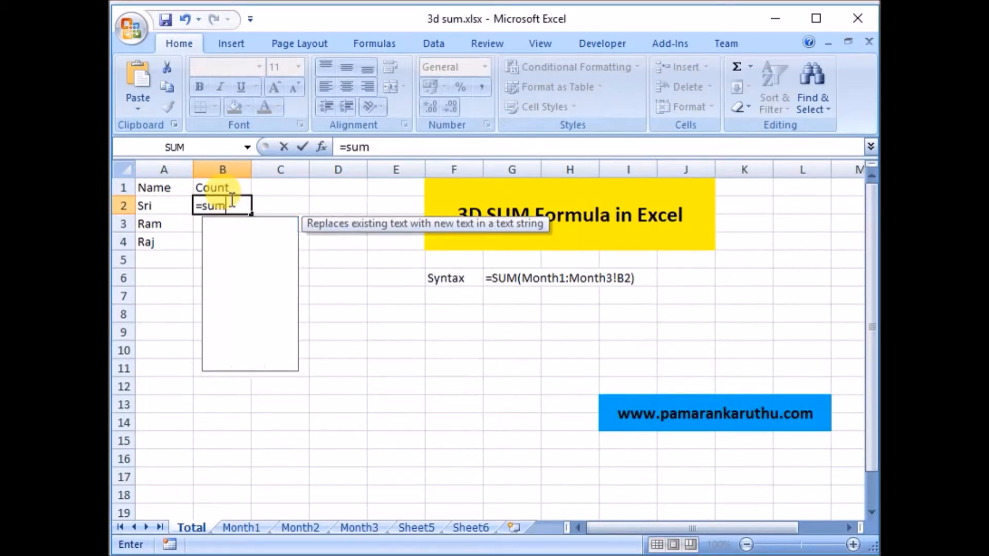
key(Tab)
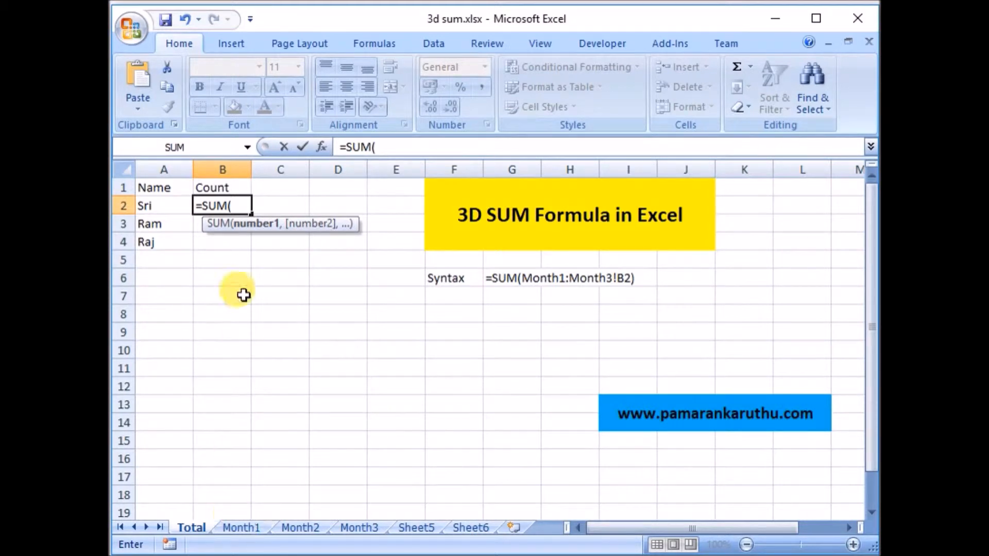
text(Month)
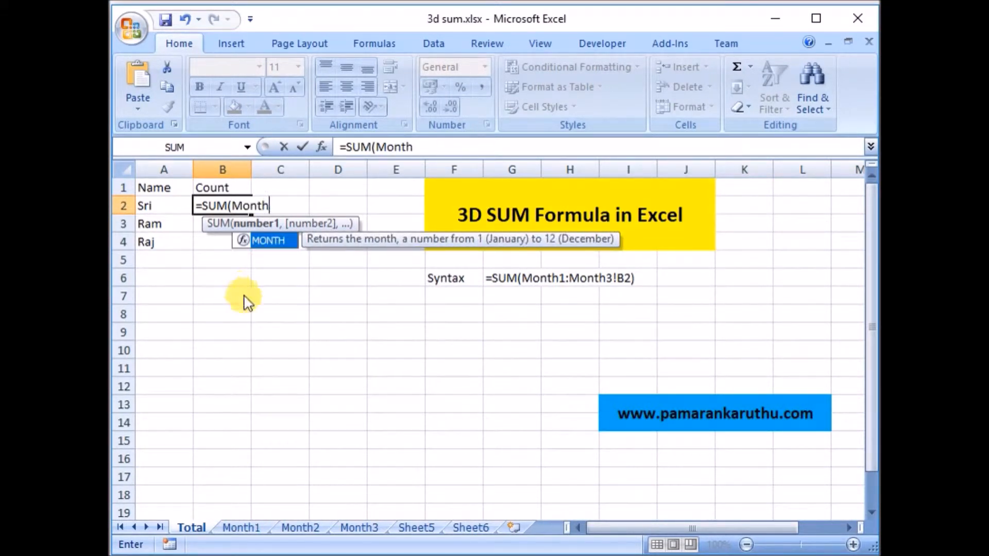
text(1)
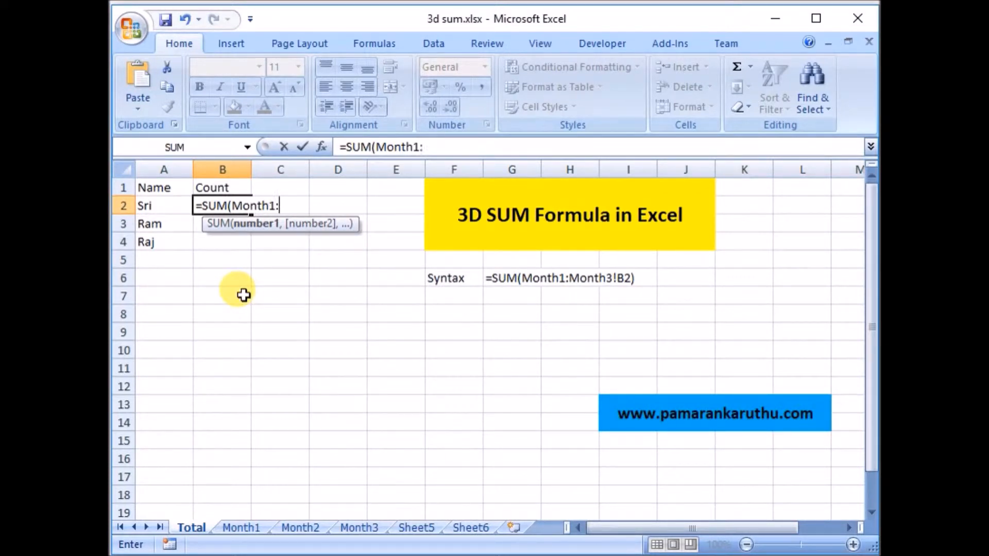
text(:Mo)
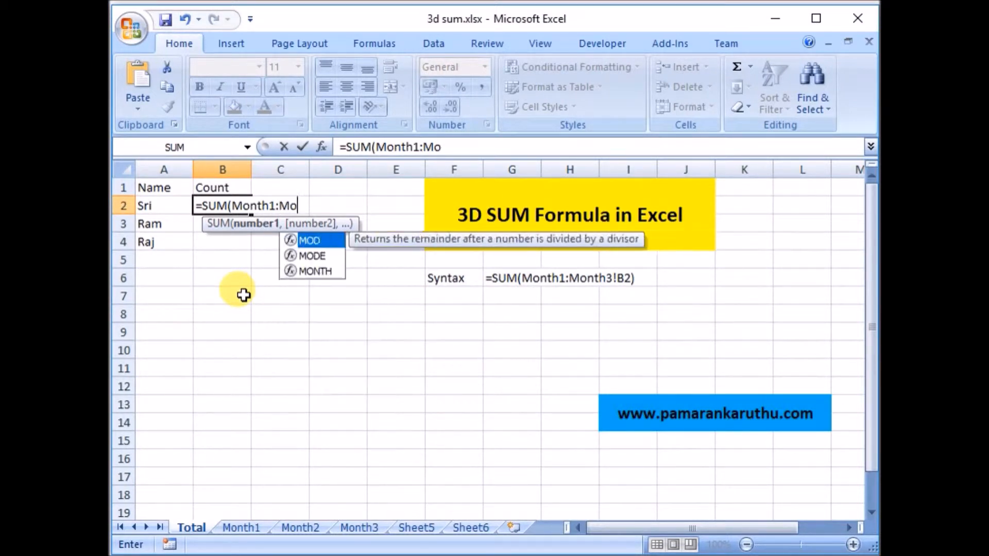
text(nth)
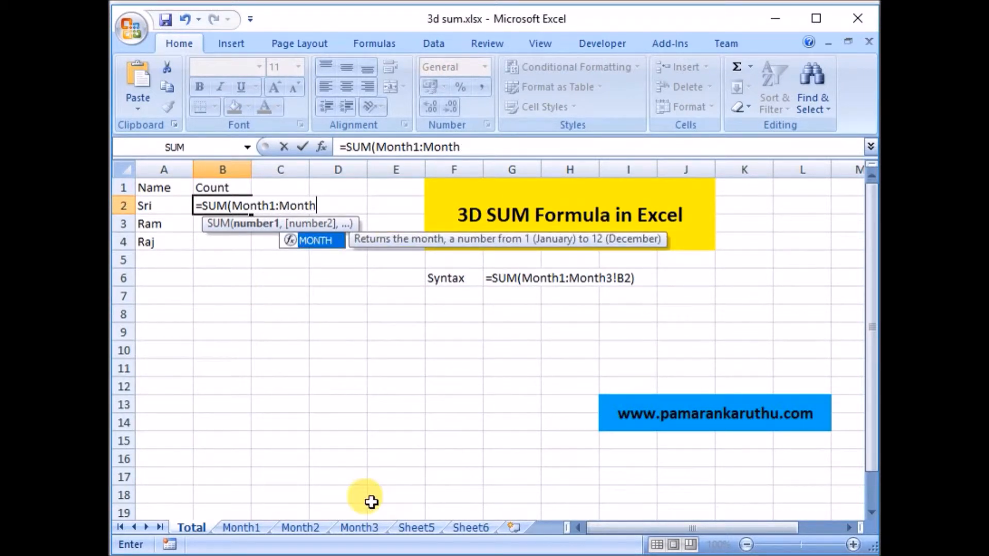
text(3)
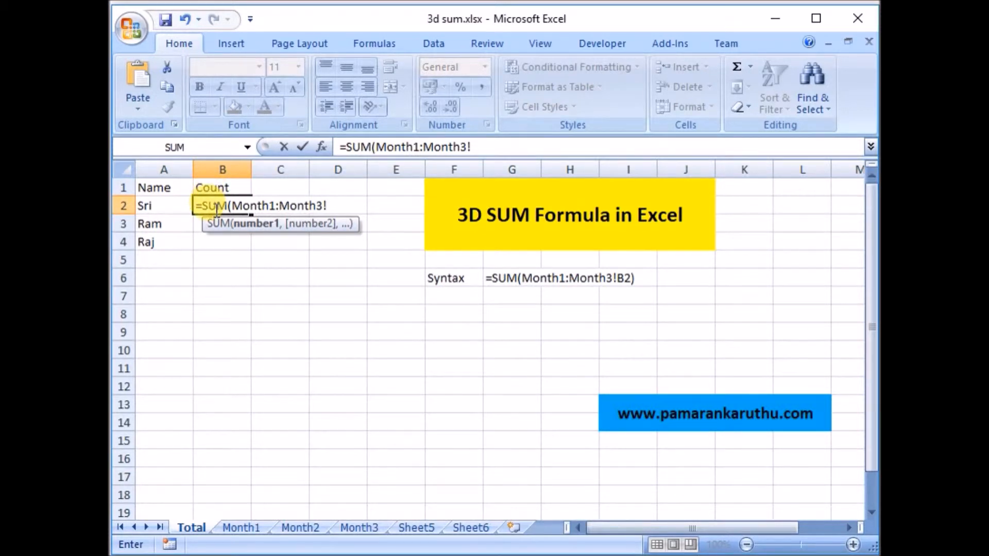
text(!B2))
key(Return)
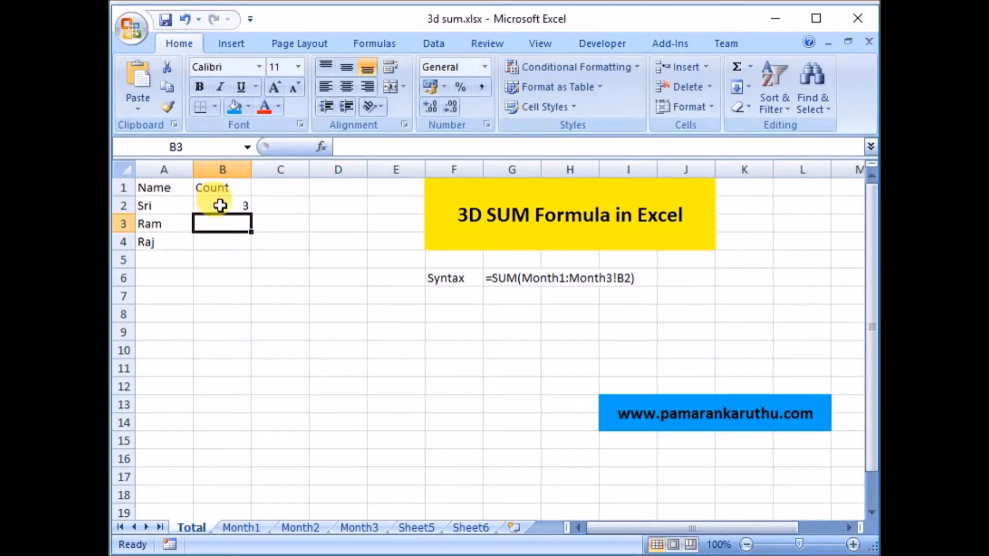
Check the formula in B2 of the Total sheet against cell B2 on the Month1, Month2 and Month3 sheets.
click(221, 205)
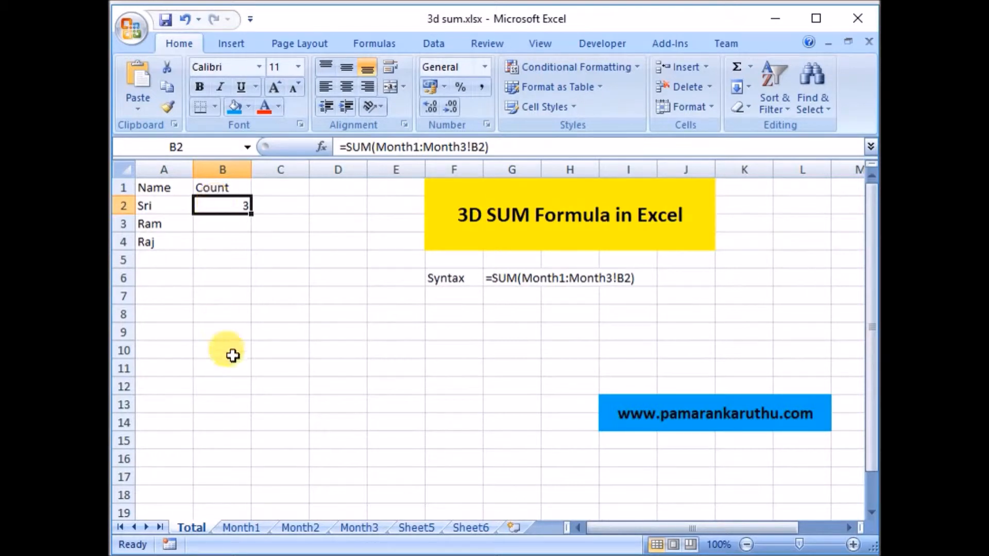
click(242, 527)
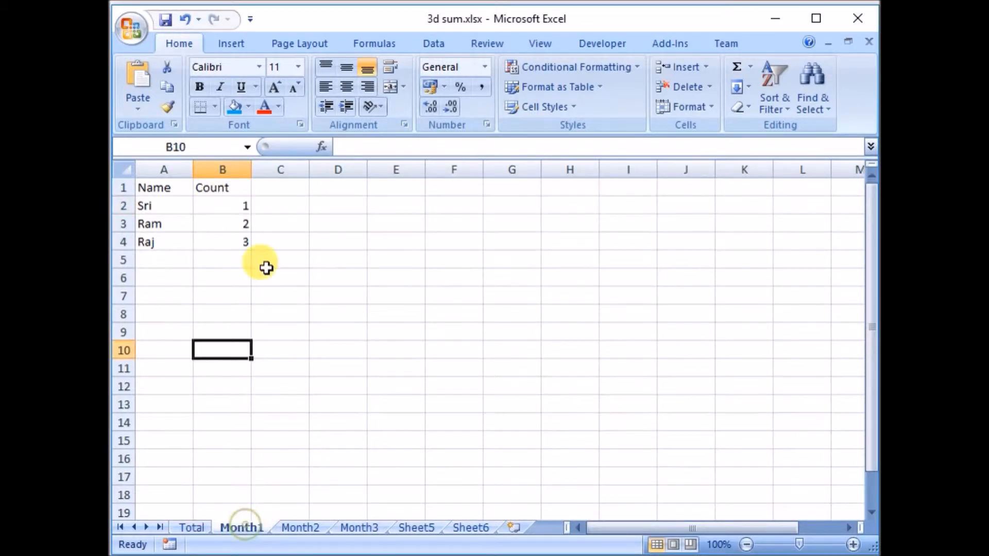
click(230, 206)
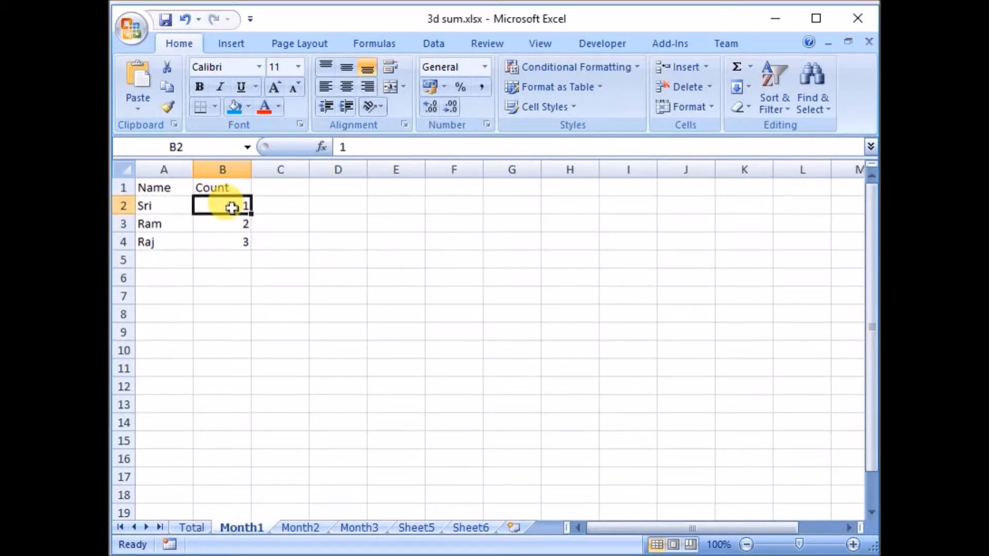
click(306, 528)
click(231, 204)
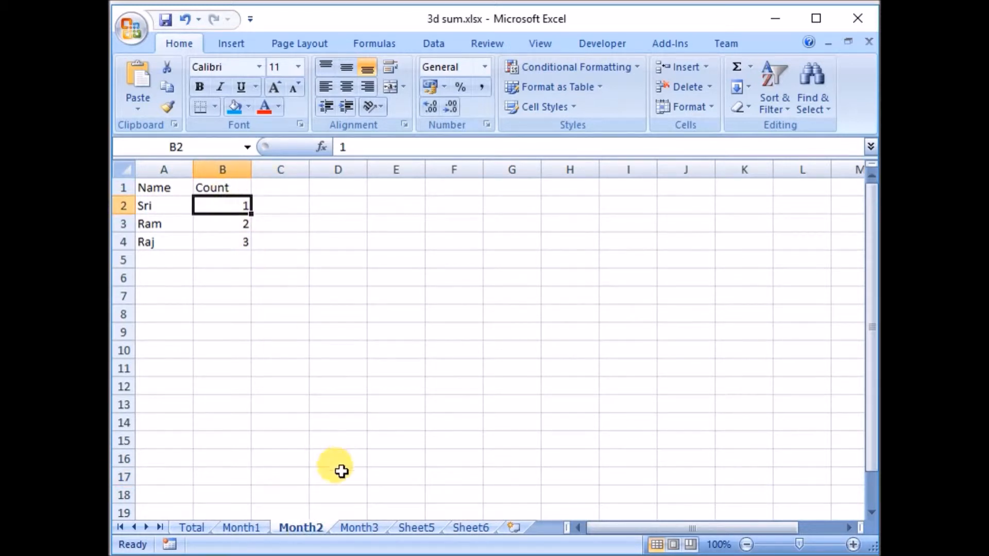
click(362, 528)
click(233, 190)
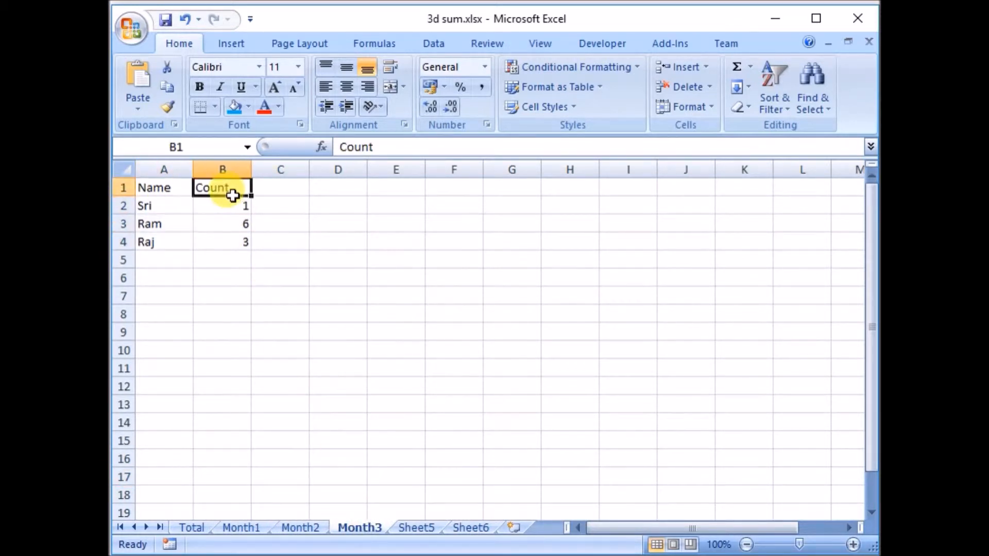
click(232, 205)
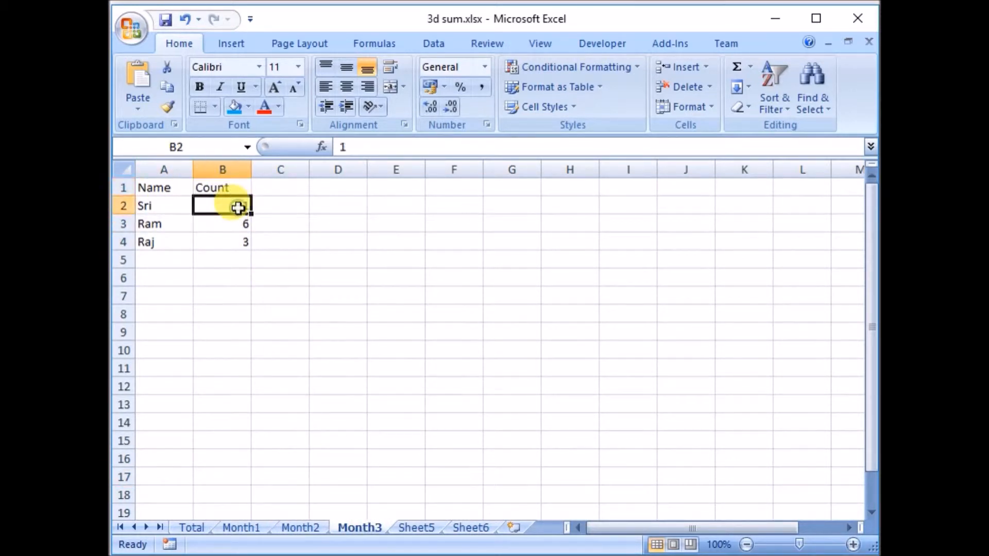
Fill the B2 formula down through B4 on the Total sheet and inspect the copied formula in B3.
click(202, 525)
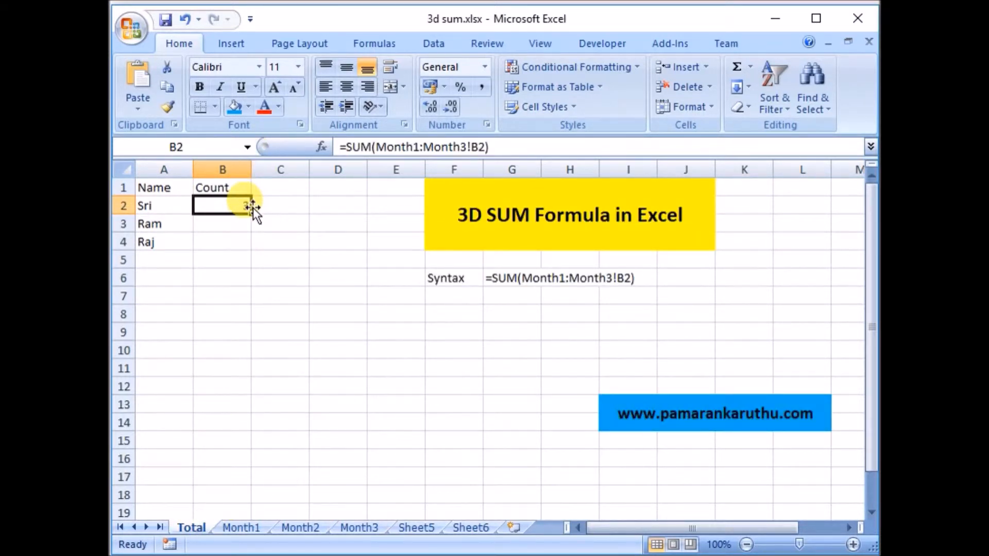
drag(250, 213, 246, 251)
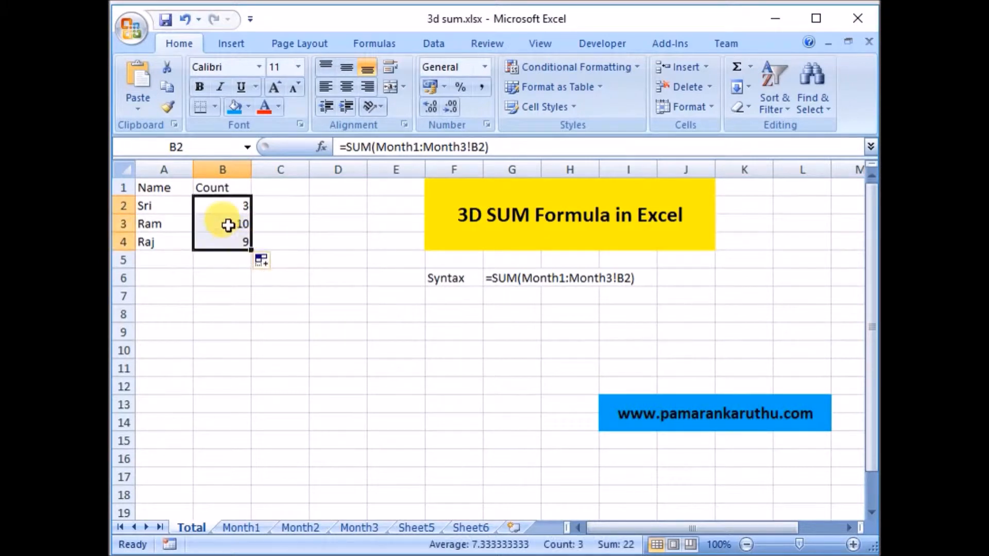
click(227, 223)
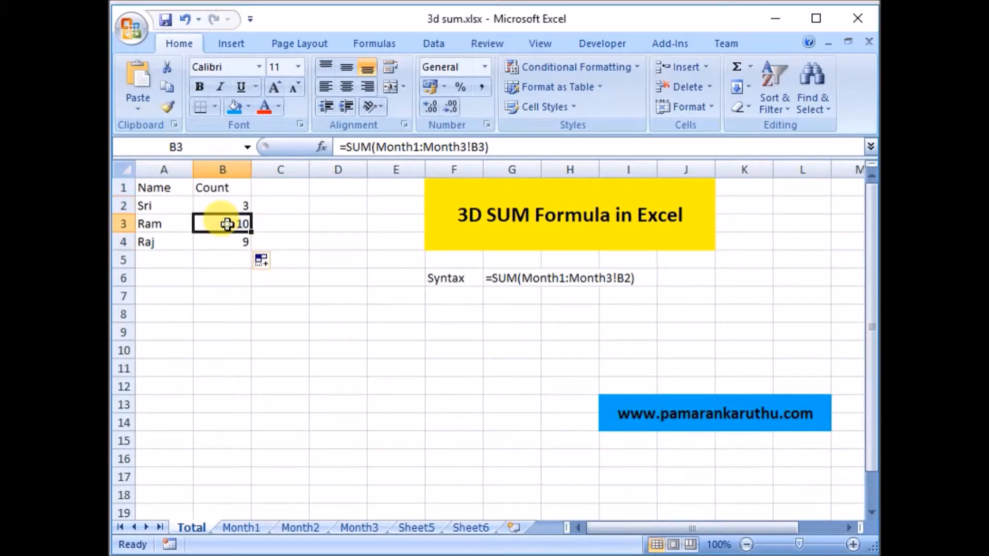
Compare the B3 counts on the Month1, Month2 and Month3 sheets with the B3 total on the Total sheet.
click(252, 525)
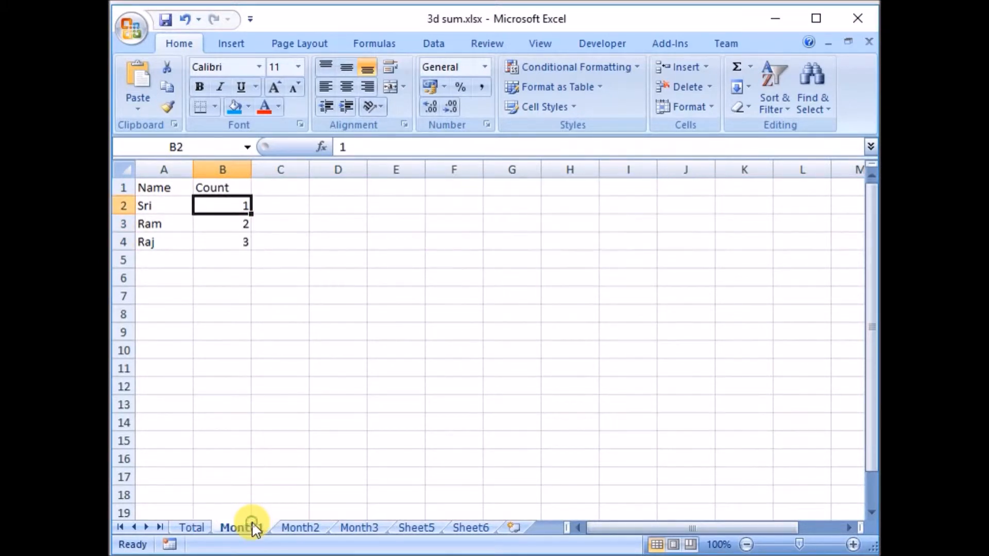
click(292, 527)
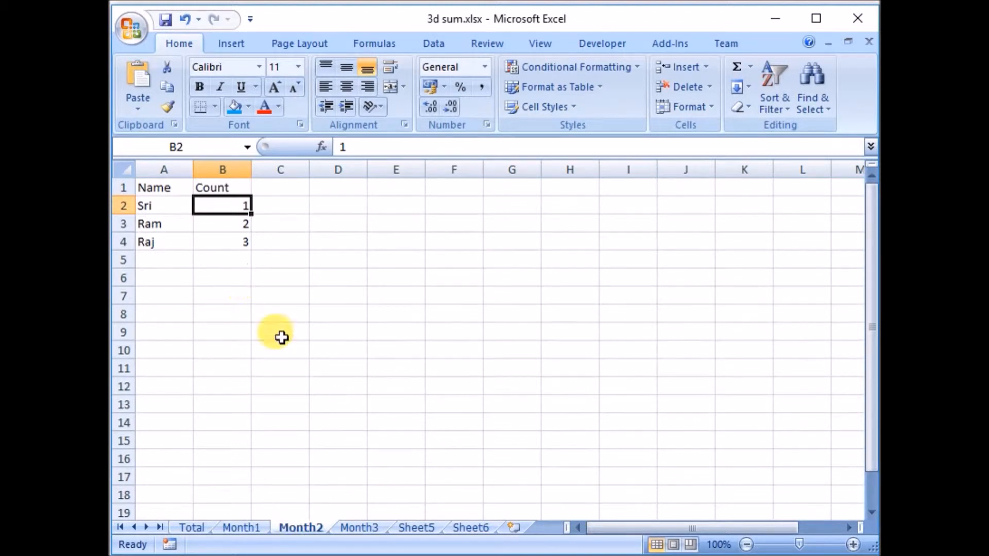
click(362, 528)
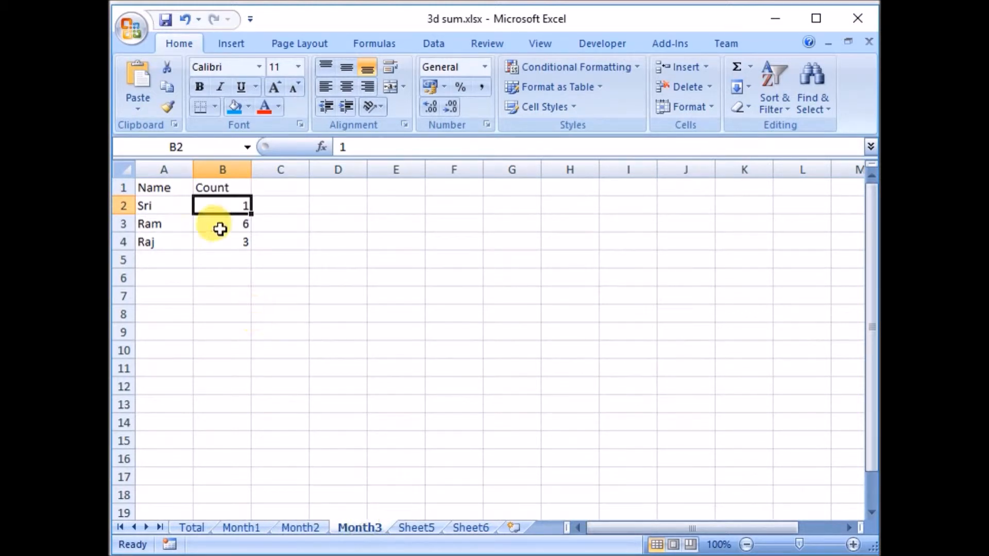
click(222, 224)
click(194, 528)
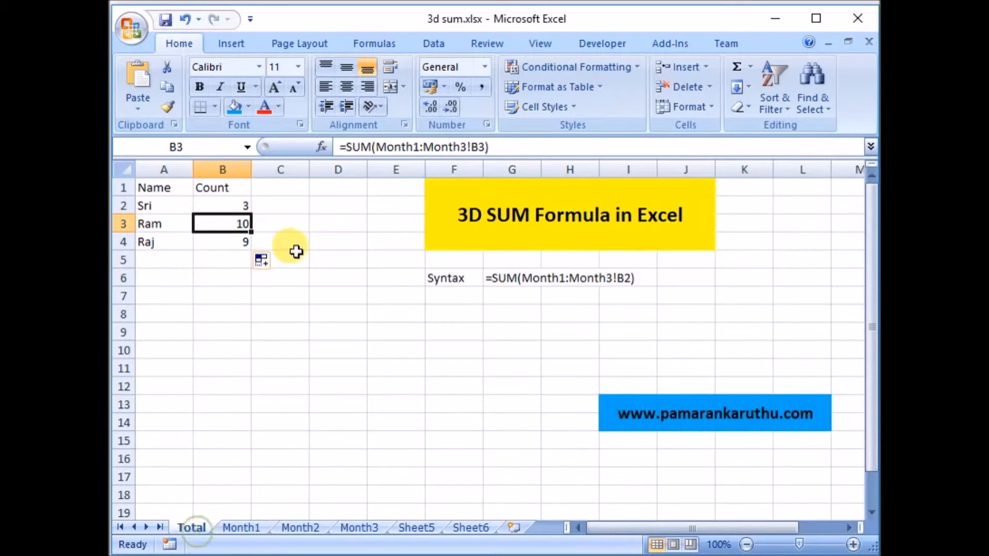
click(232, 223)
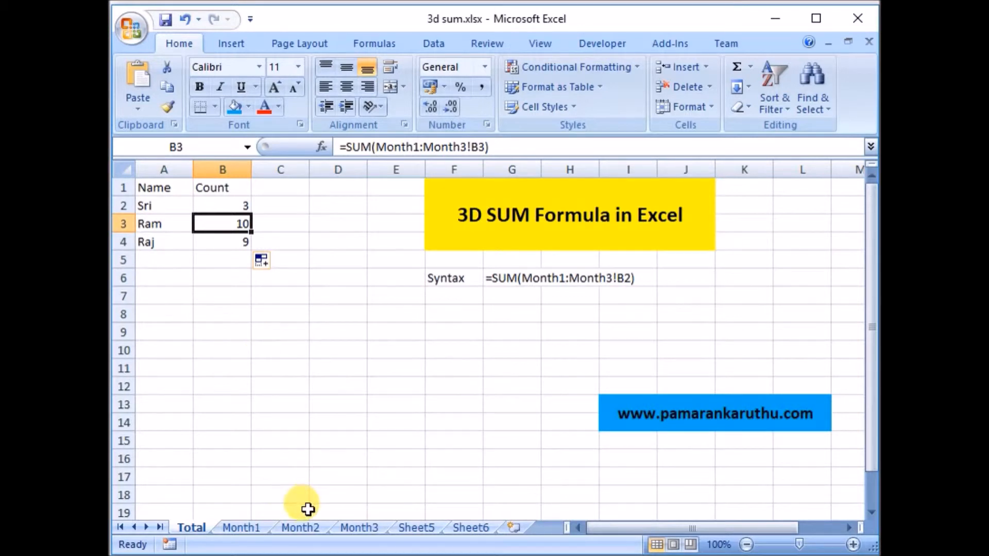
Rename the Month2 sheet to test and check the totals in B2:B4 on the Total sheet.
click(239, 528)
click(366, 523)
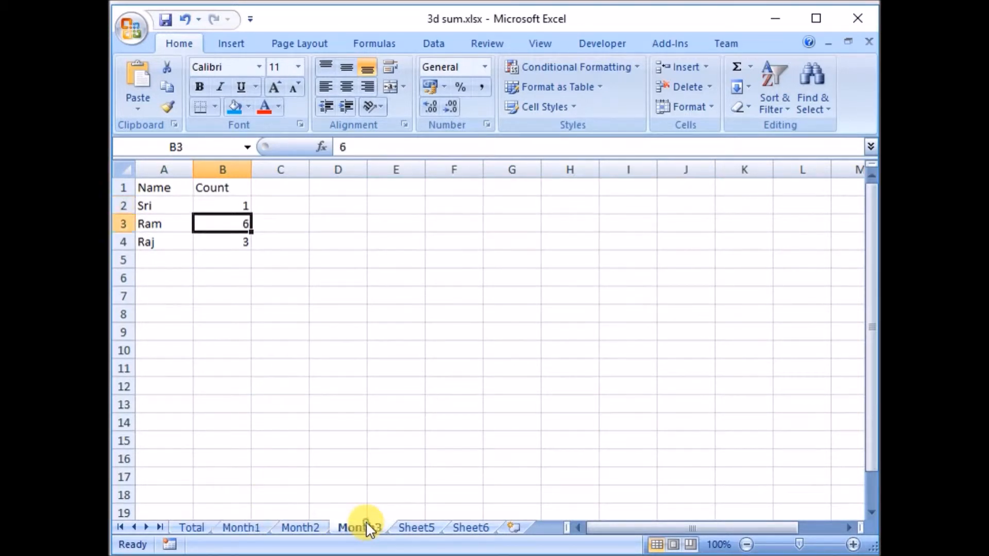
double_click(279, 527)
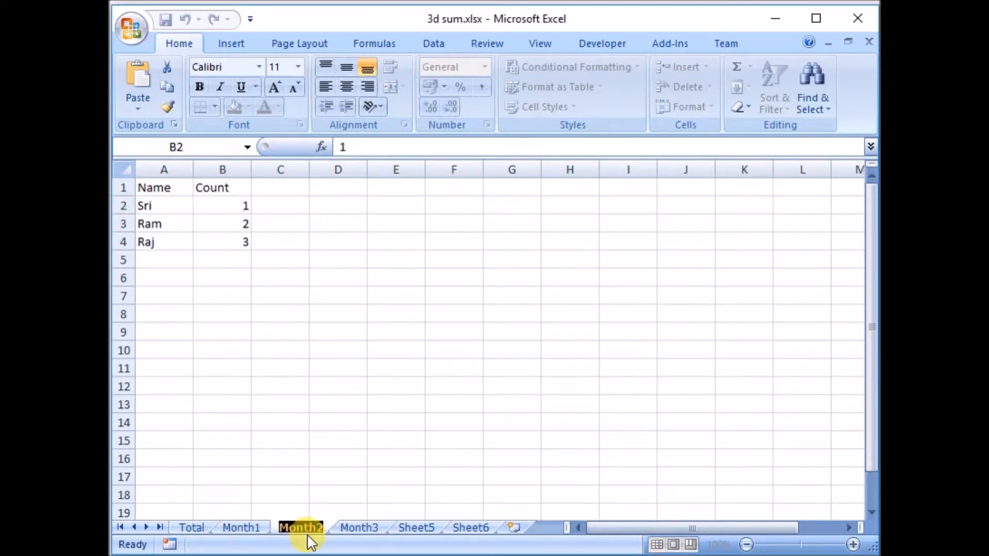
text(test)
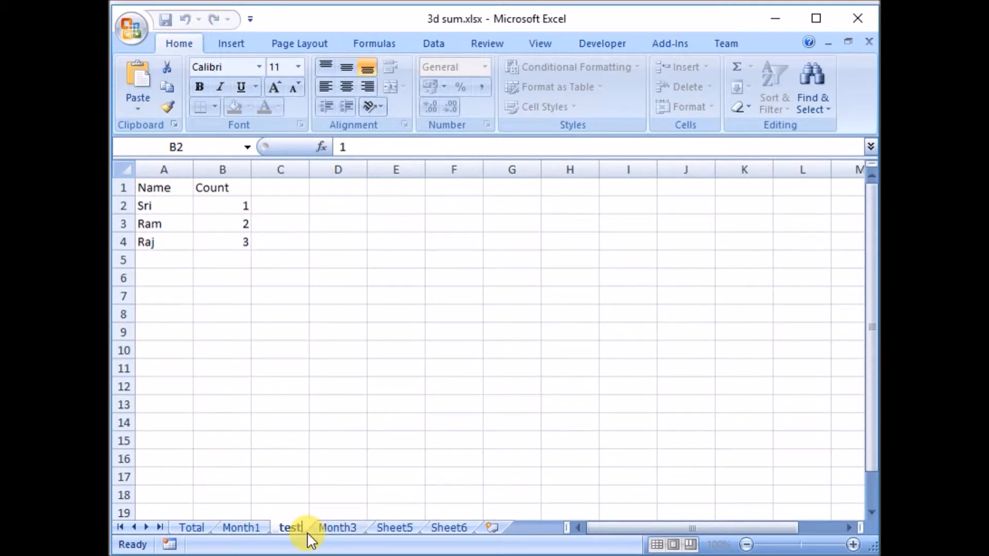
click(273, 439)
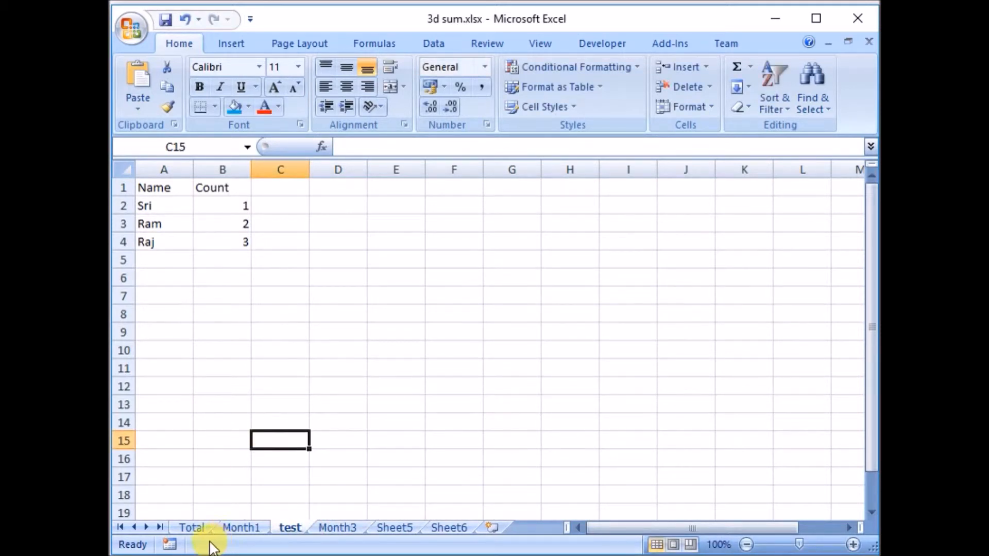
click(191, 527)
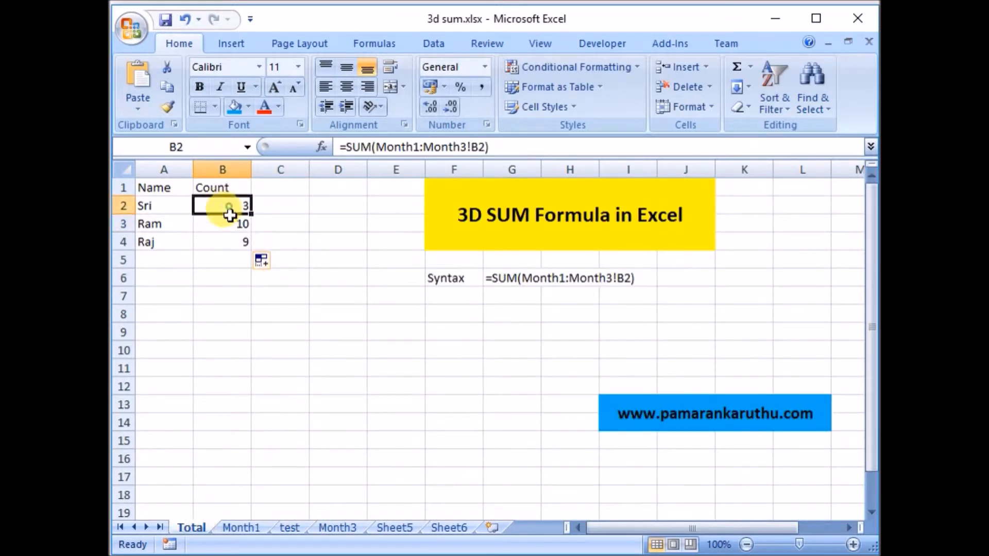
drag(227, 205, 230, 236)
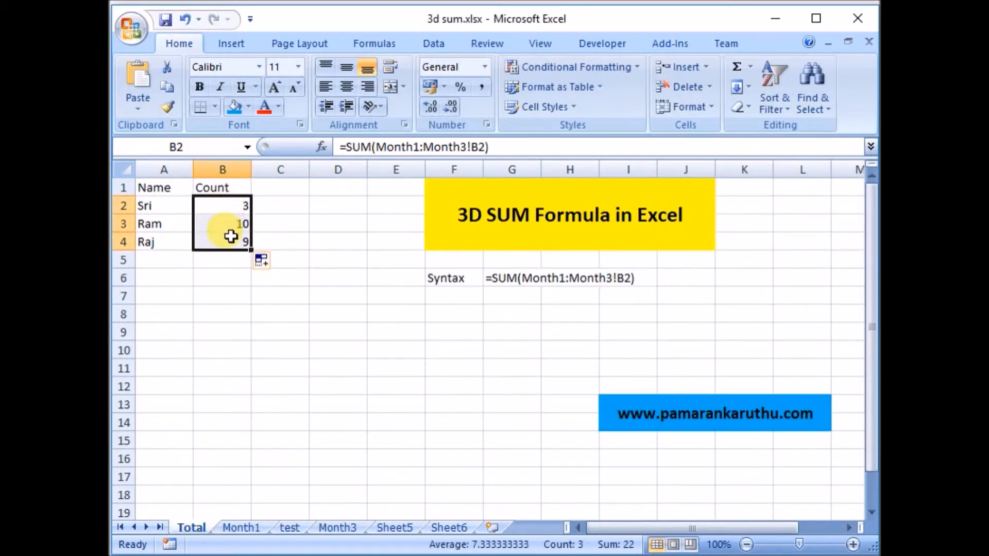
Move the test sheet between Total and Month1, and check the total in B2 on the Total sheet.
click(291, 517)
drag(291, 524, 230, 529)
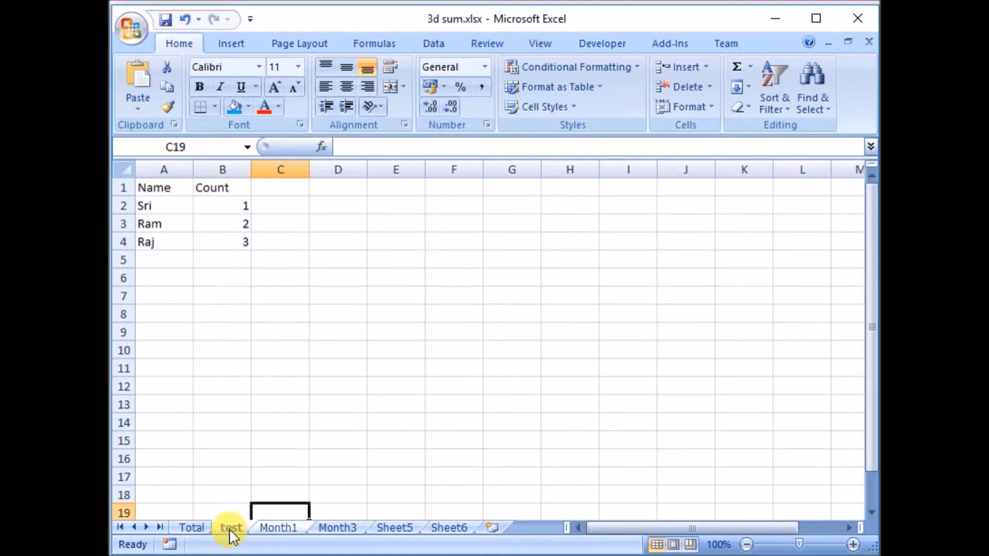
click(200, 527)
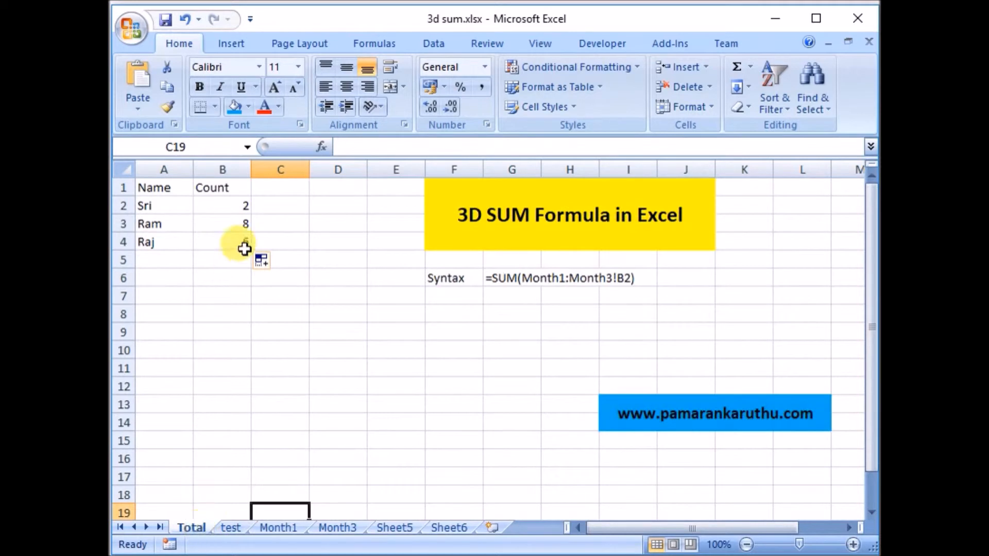
click(227, 206)
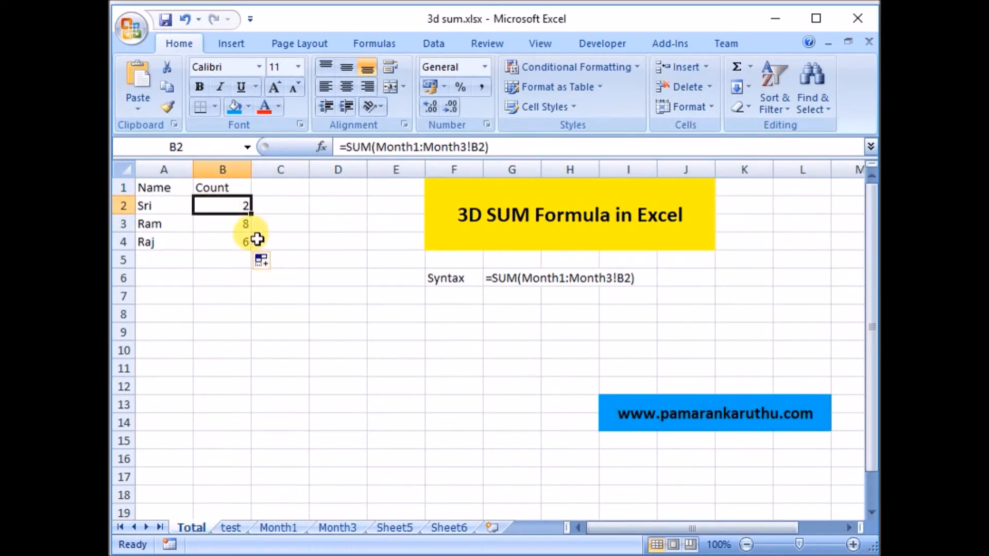
Review the counts and the sheet order of the Month1, Month3 and test sheets.
click(284, 521)
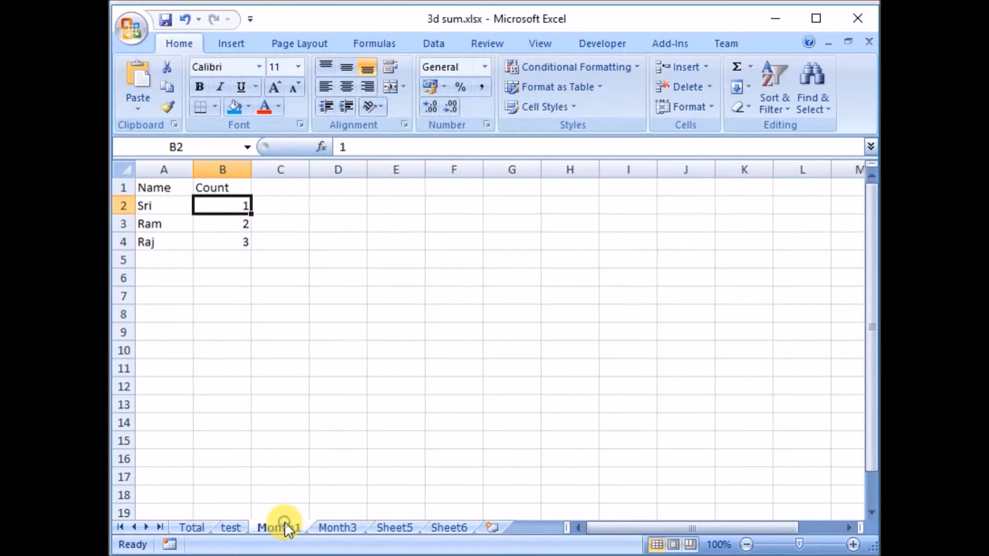
click(353, 527)
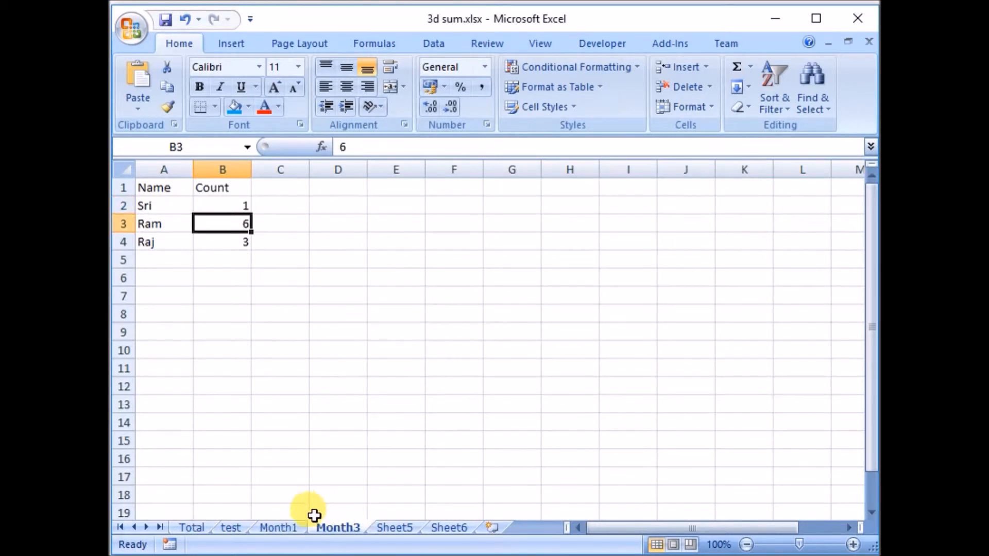
click(231, 528)
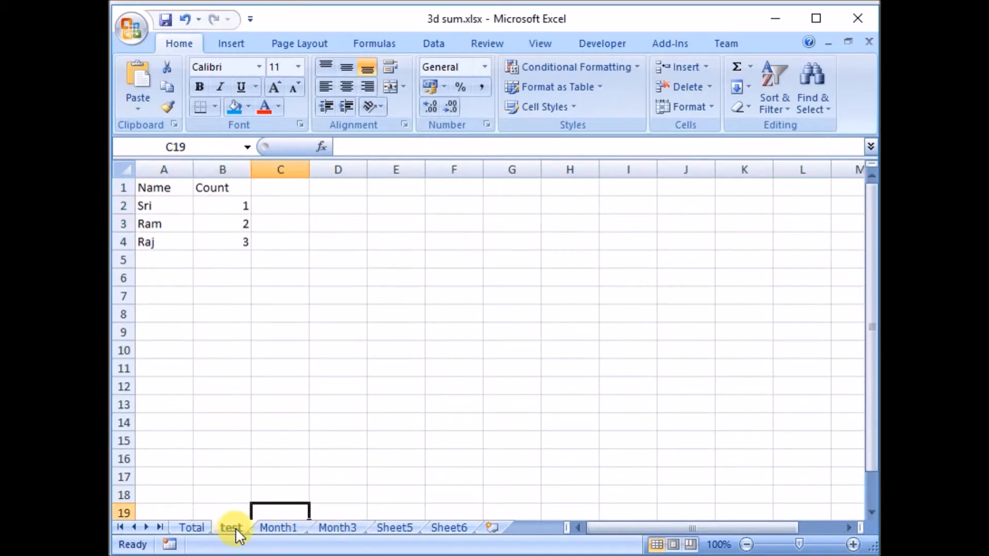
click(287, 527)
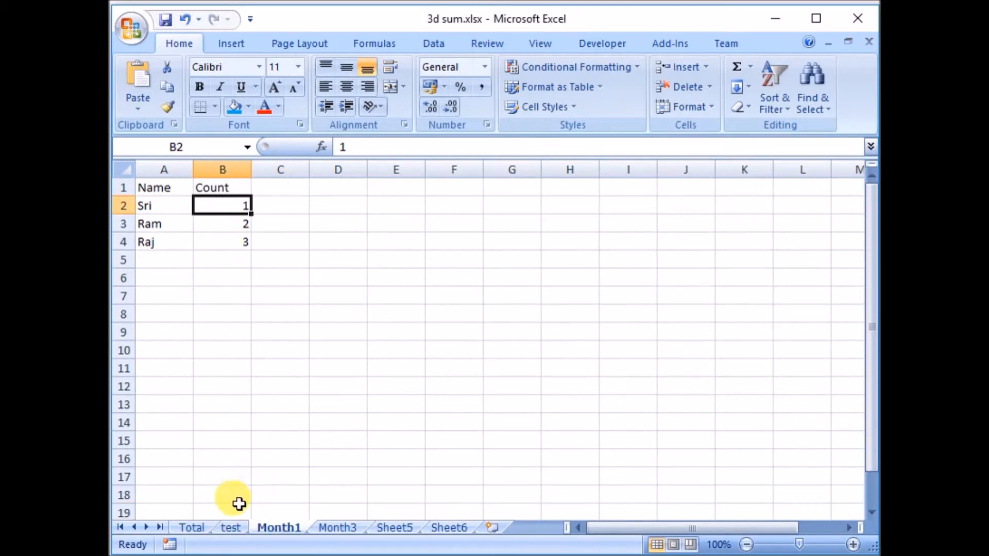
Check the counts on the test, Month1 and Month3 sheets against their positions in the sheet order.
click(244, 528)
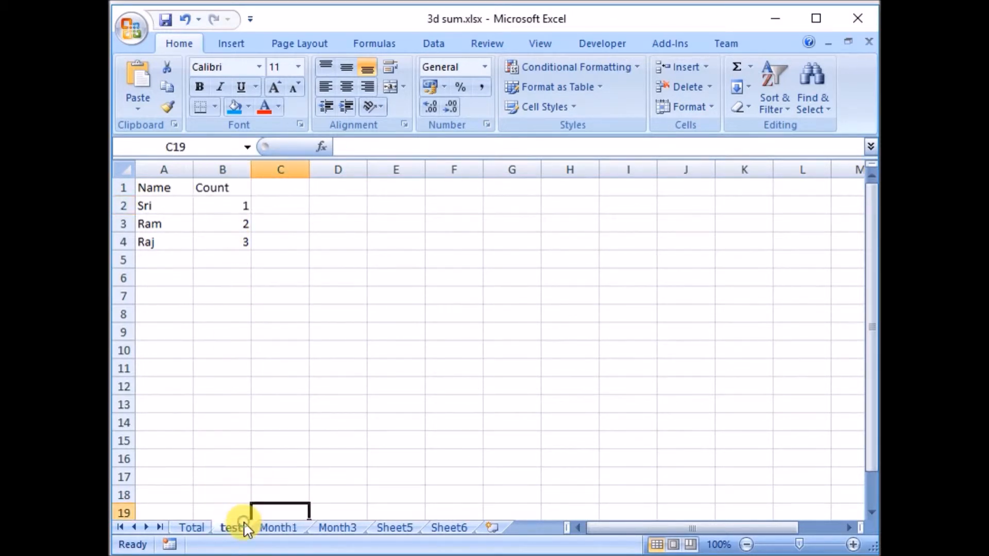
click(276, 530)
click(334, 531)
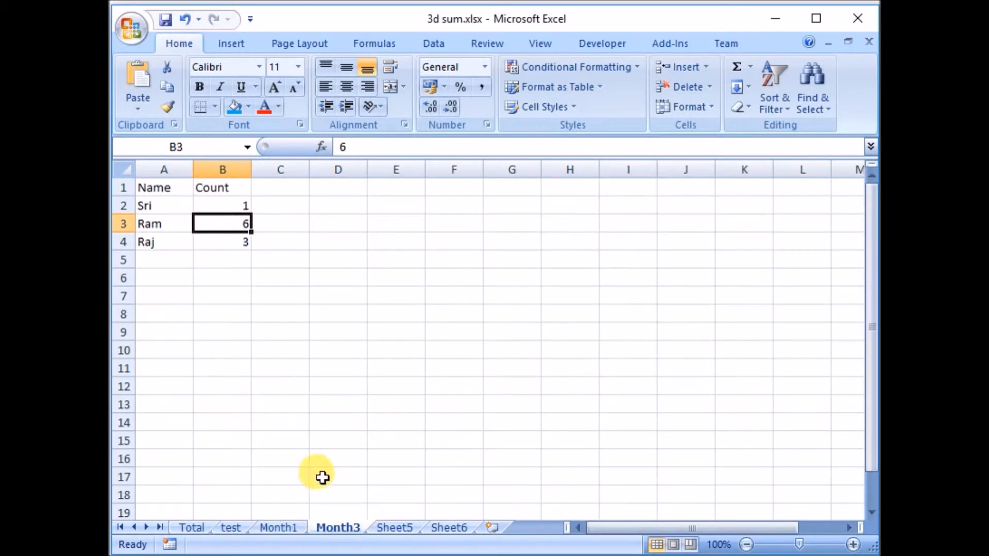
click(290, 529)
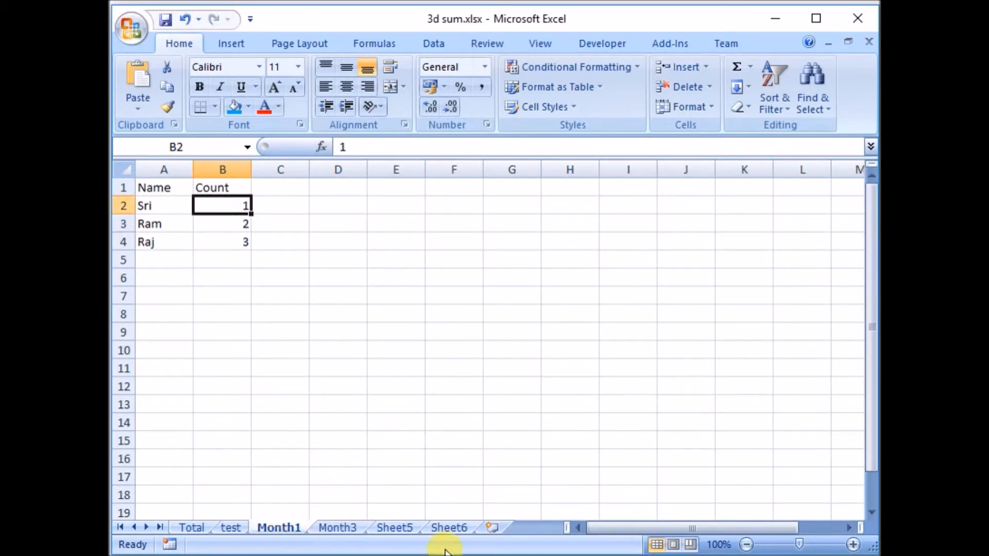
Compare the order of the names in A2:A4 on the Total sheet with the Month1 and Month3 sheets.
click(202, 531)
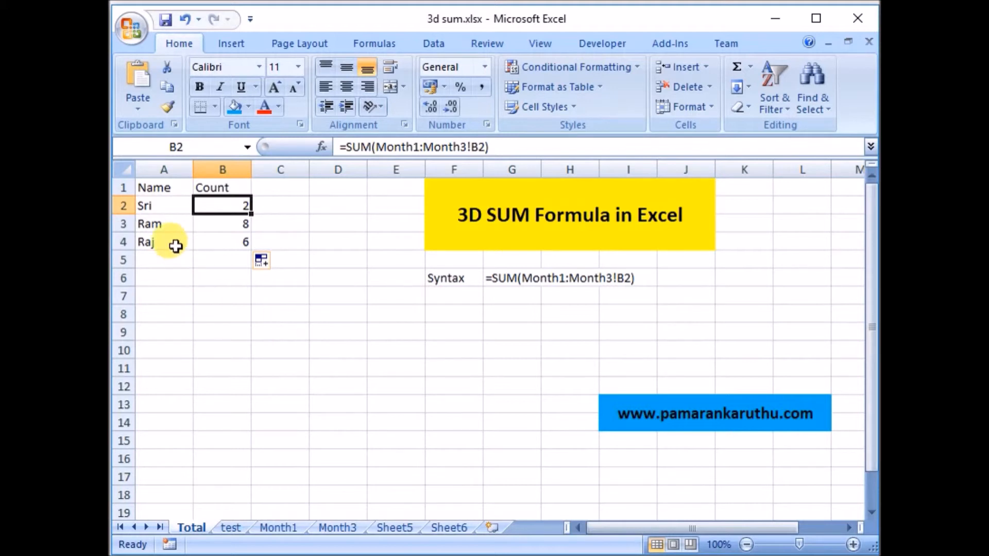
drag(162, 206, 159, 247)
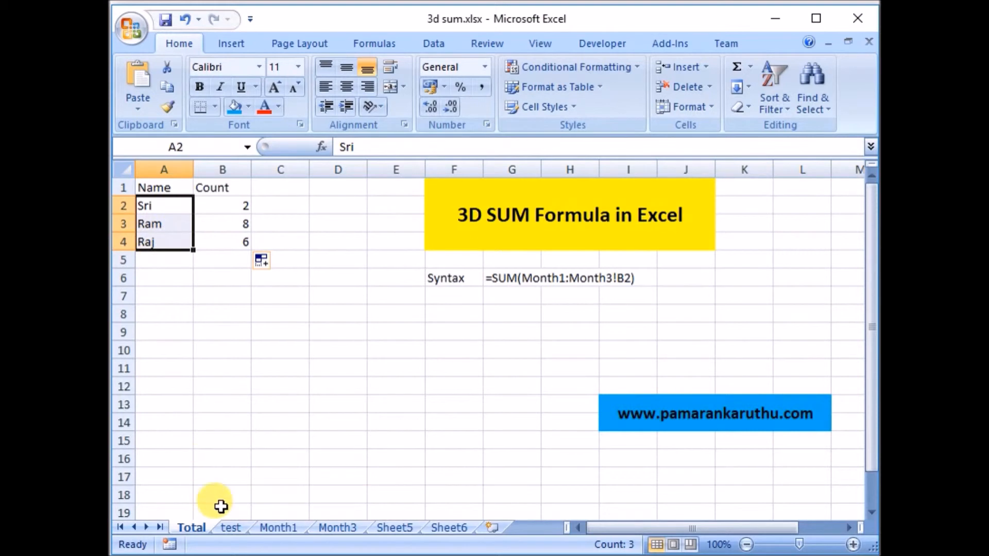
click(271, 529)
drag(143, 205, 170, 242)
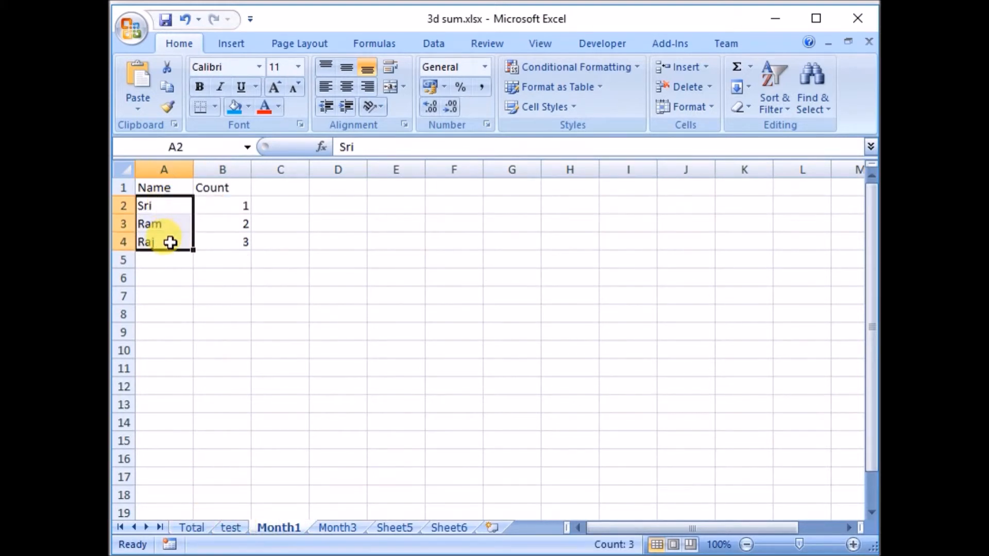
click(193, 531)
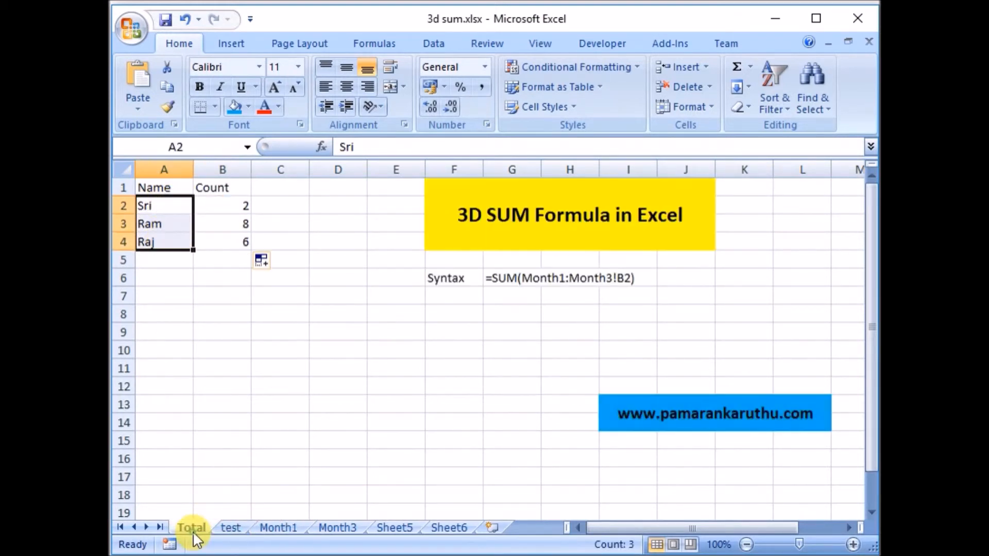
click(284, 530)
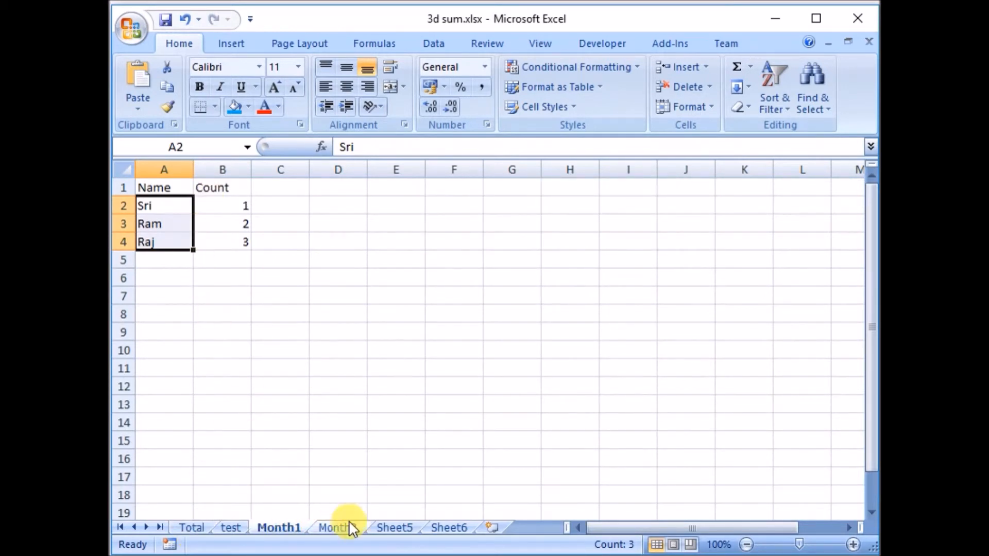
click(330, 530)
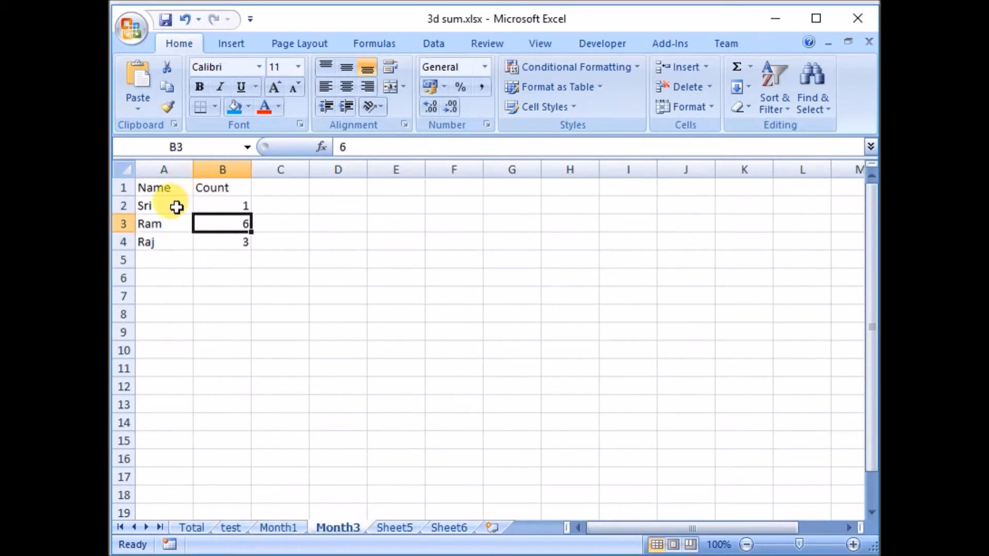
click(177, 207)
click(192, 527)
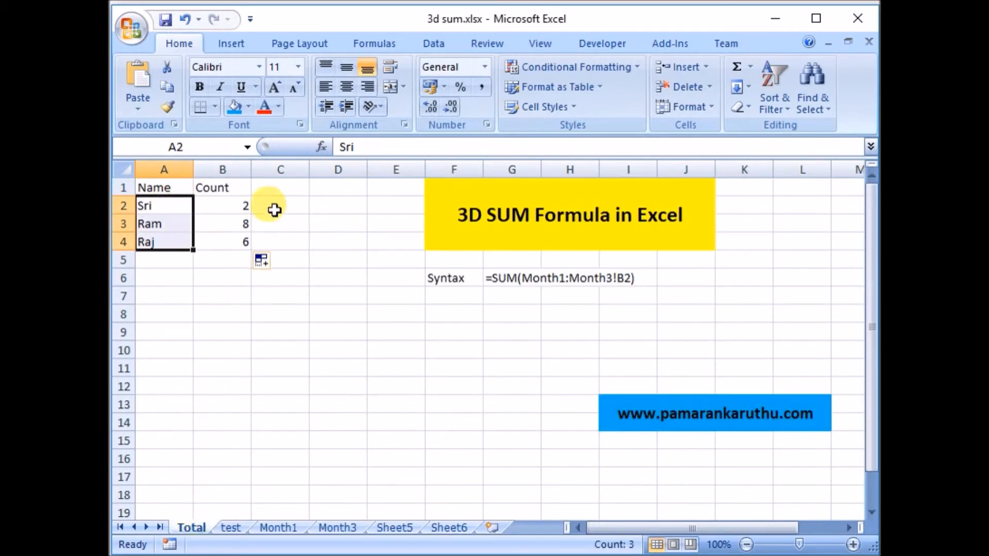
Inspect the 3D SUM formula in B2 on the Total sheet alongside the Month1 sheet, and select the website address in I13.
click(224, 202)
double_click(224, 205)
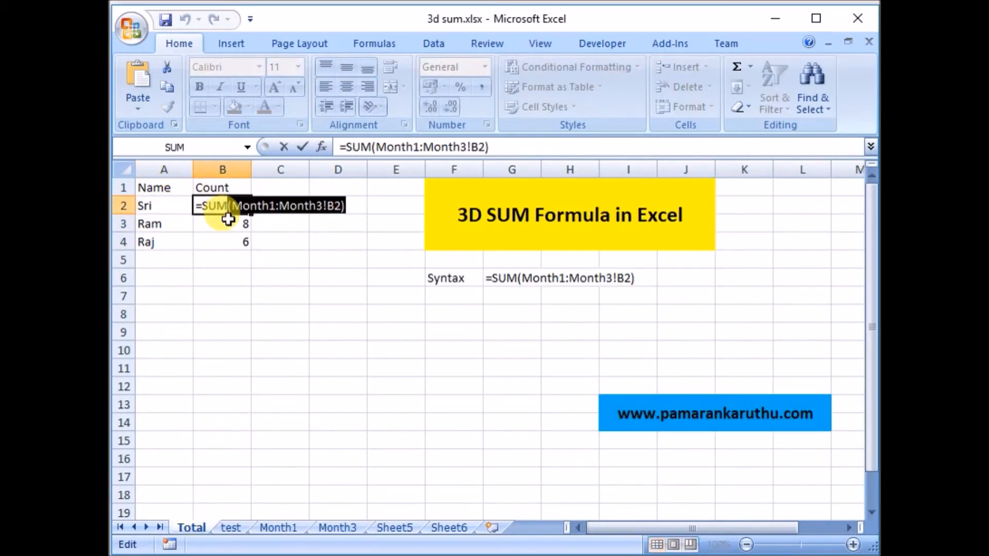
key(Escape)
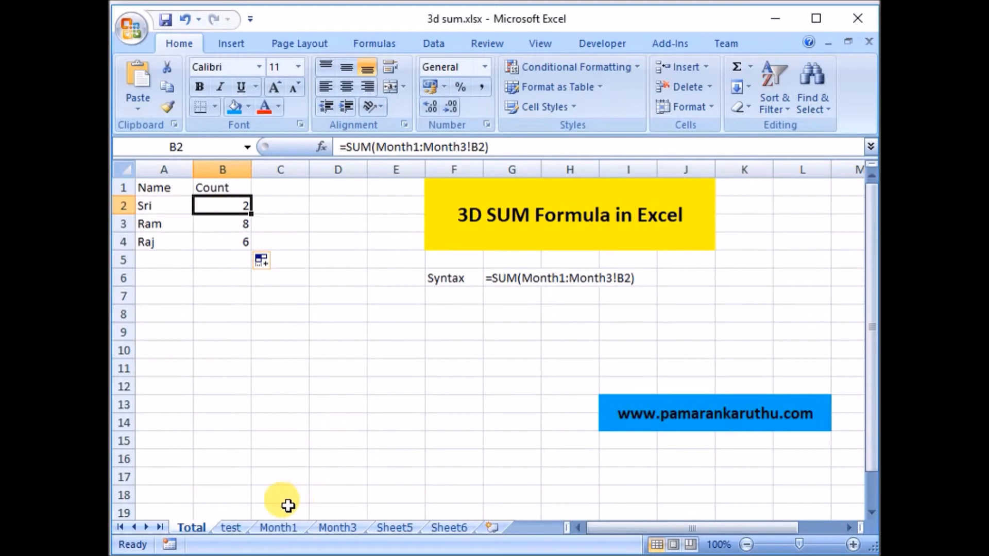
click(277, 529)
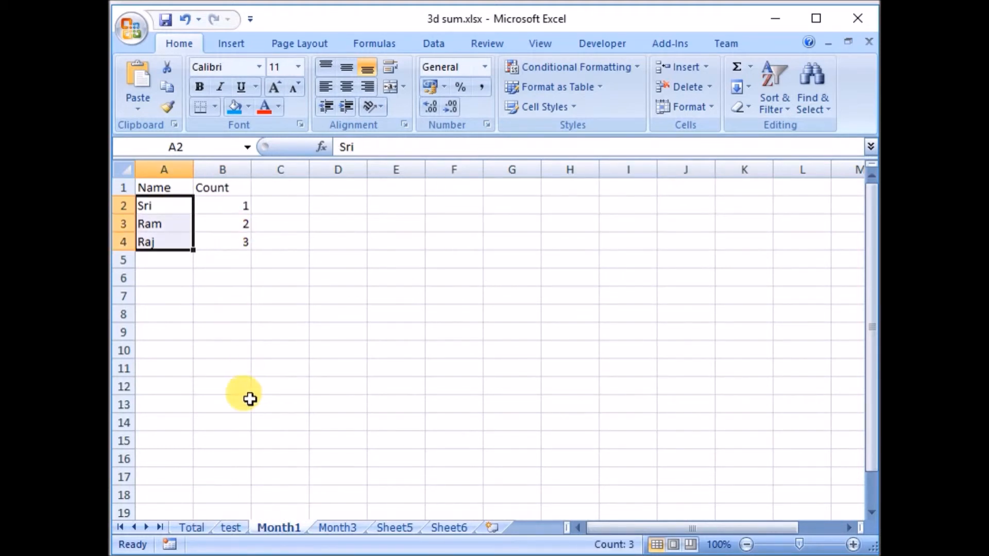
click(203, 528)
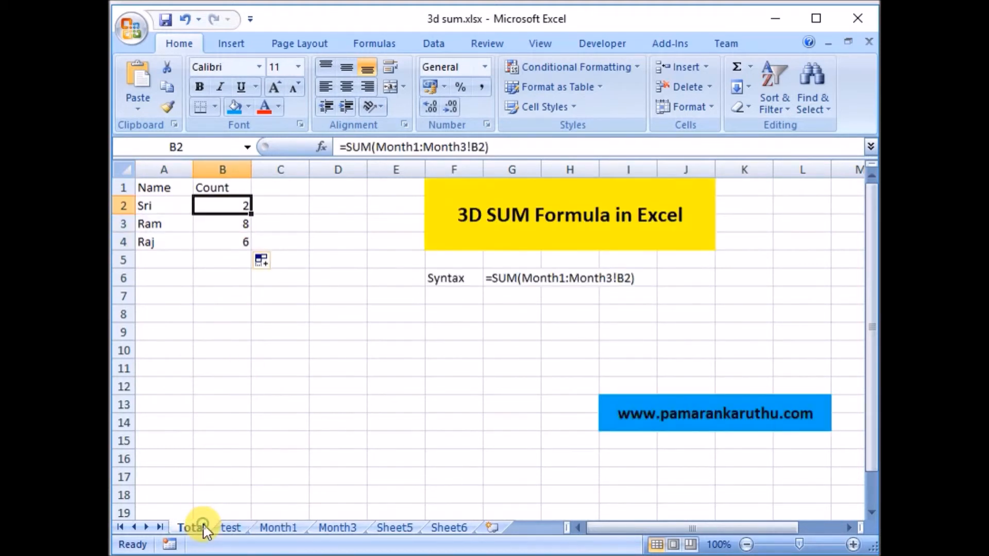
click(387, 147)
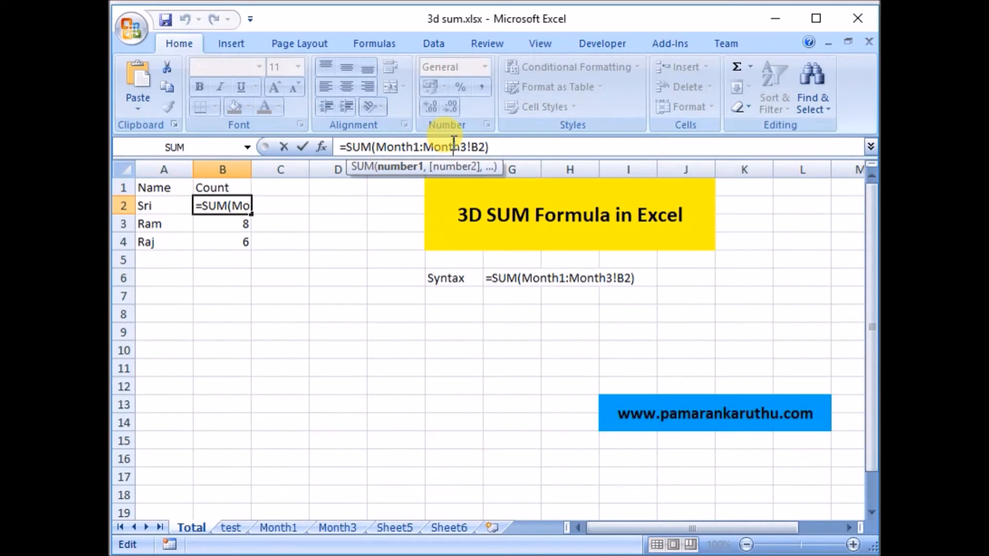
key(ctrl+Return)
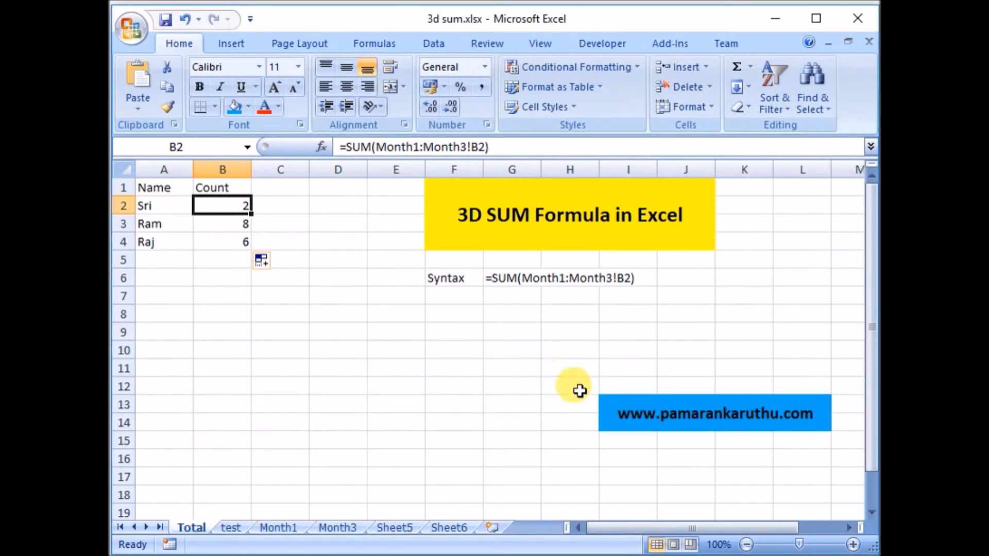
click(652, 412)
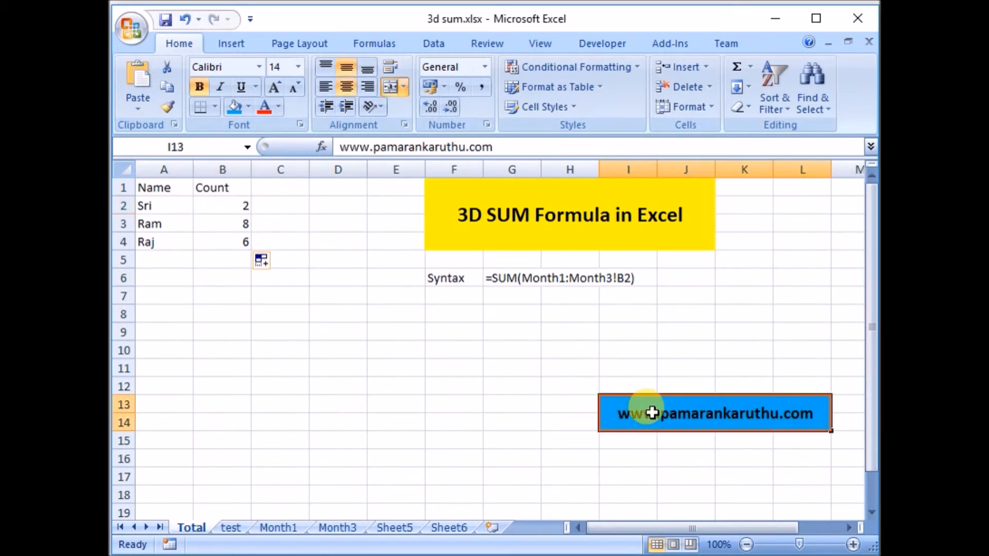